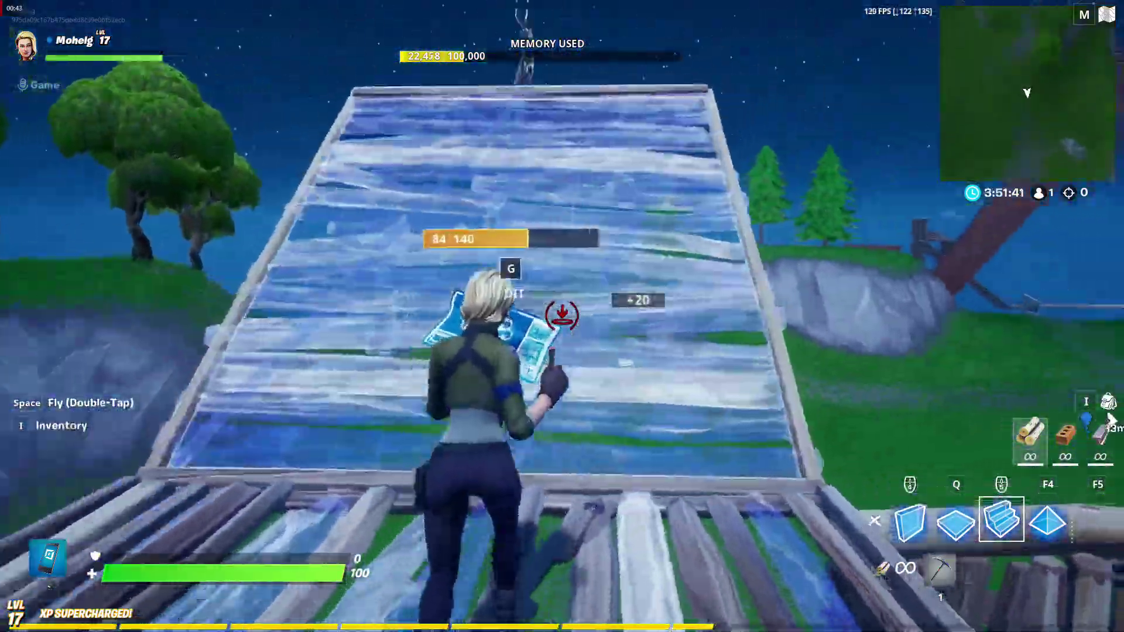
Build a row of walls and a ramp on the Creative island, editing a nearby structure
{"action": "left_click", "coordinate": [562, 316]}
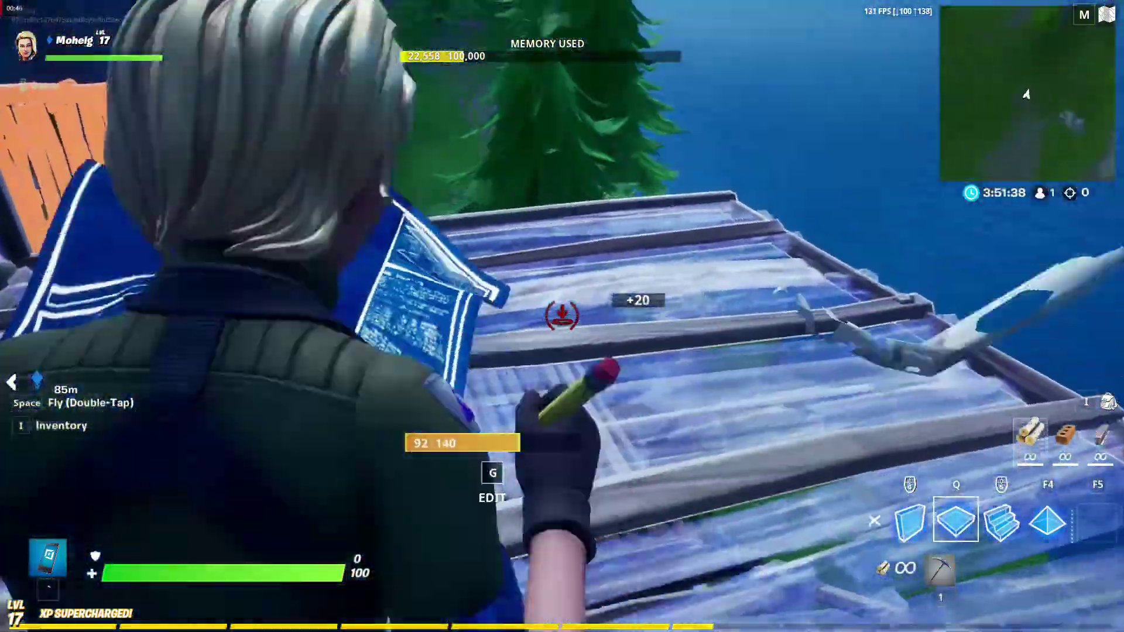
{"action": "left_click", "coordinate": [562, 316]}
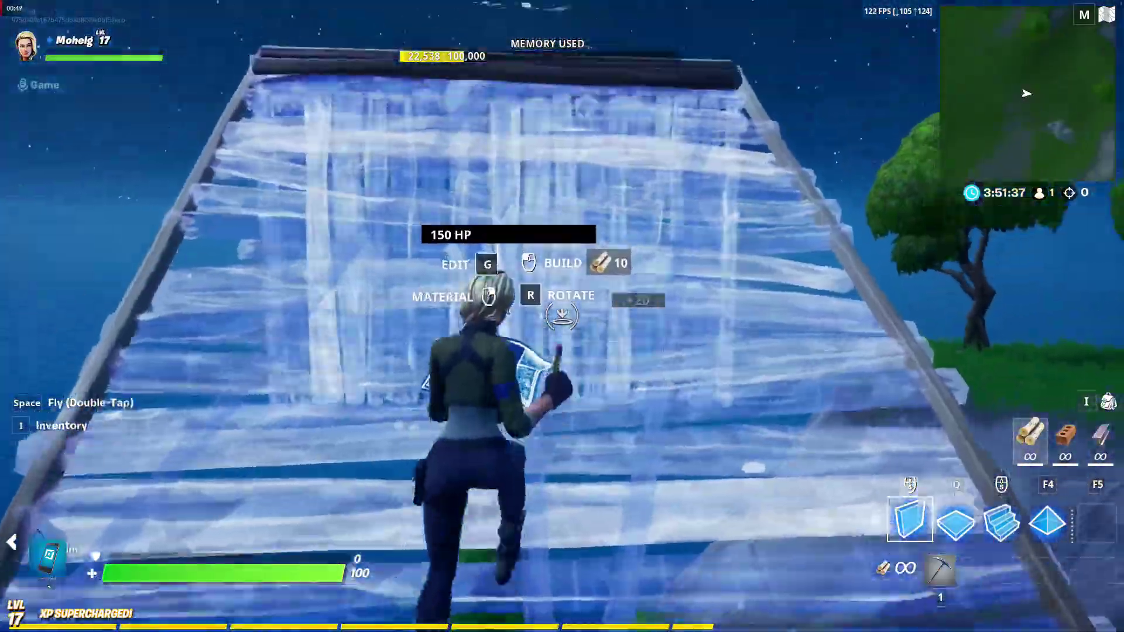
{"action": "left_click", "coordinate": [562, 316]}
{"action": "key", "text": "g"}
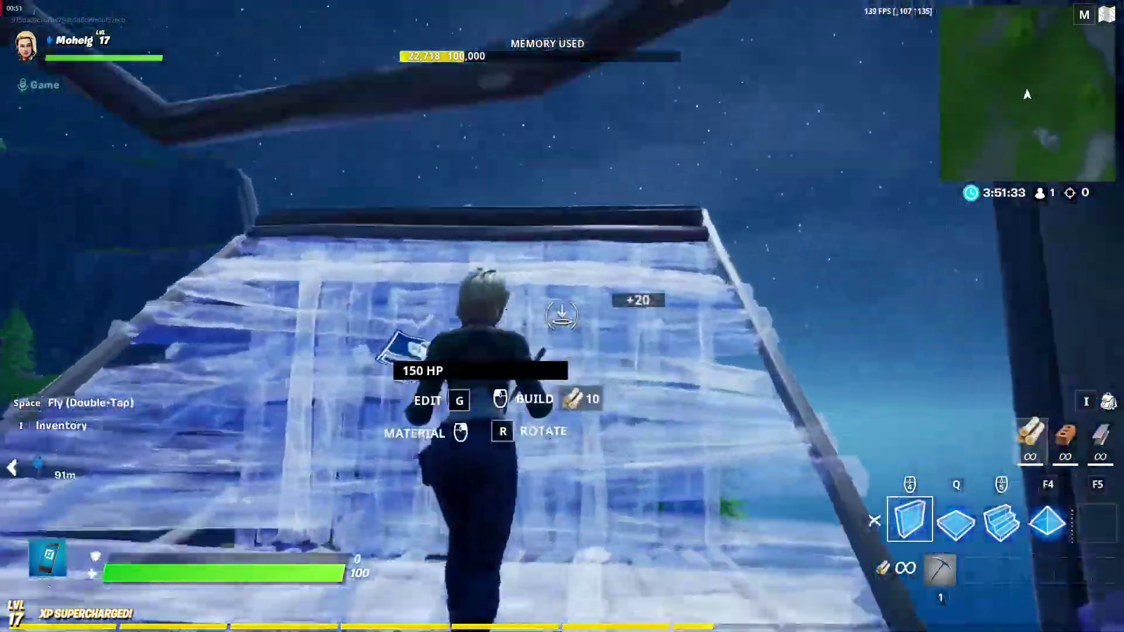
{"action": "left_click", "coordinate": [562, 316]}
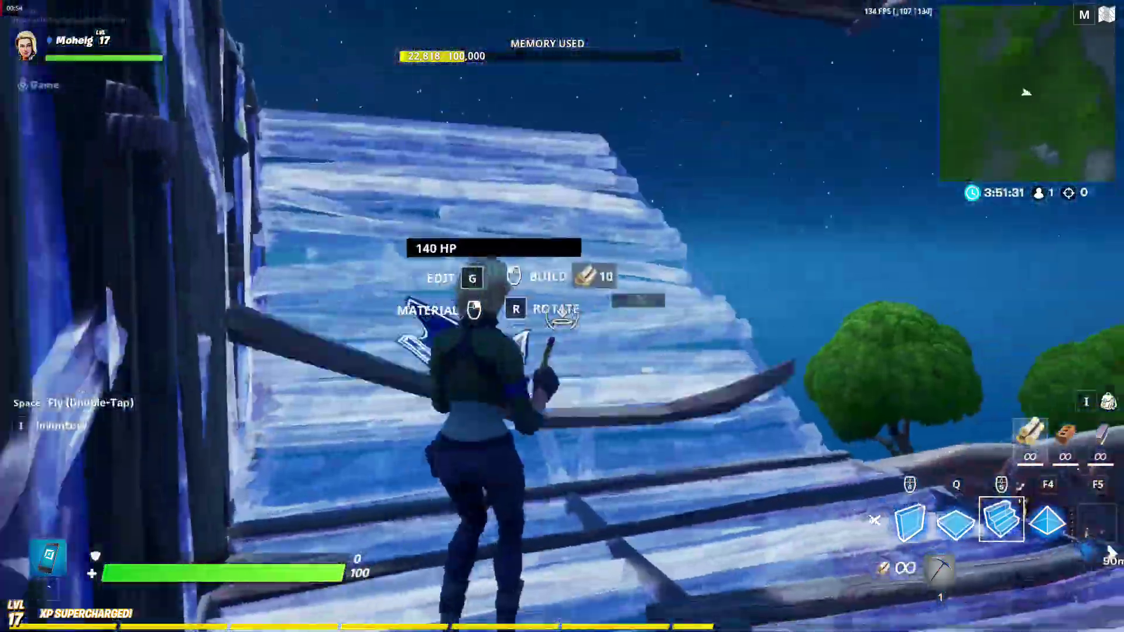
{"action": "left_click", "coordinate": [562, 316]}
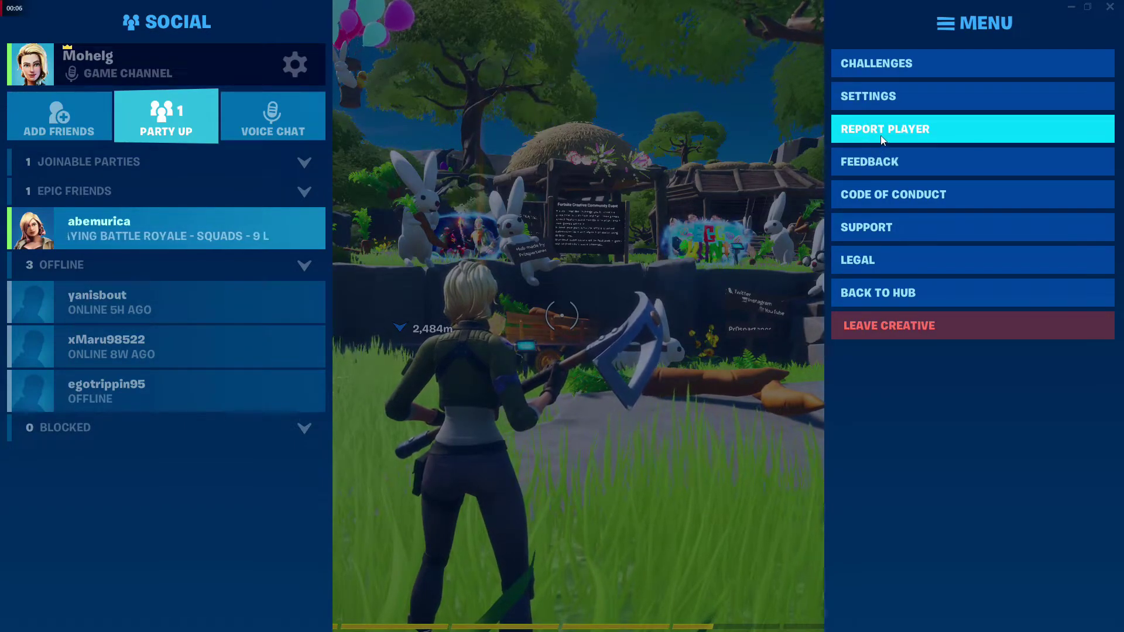
In video settings, lower resolution to 1600x900 and cap the frame rate at 60 FPS
{"action": "left_click", "coordinate": [911, 103]}
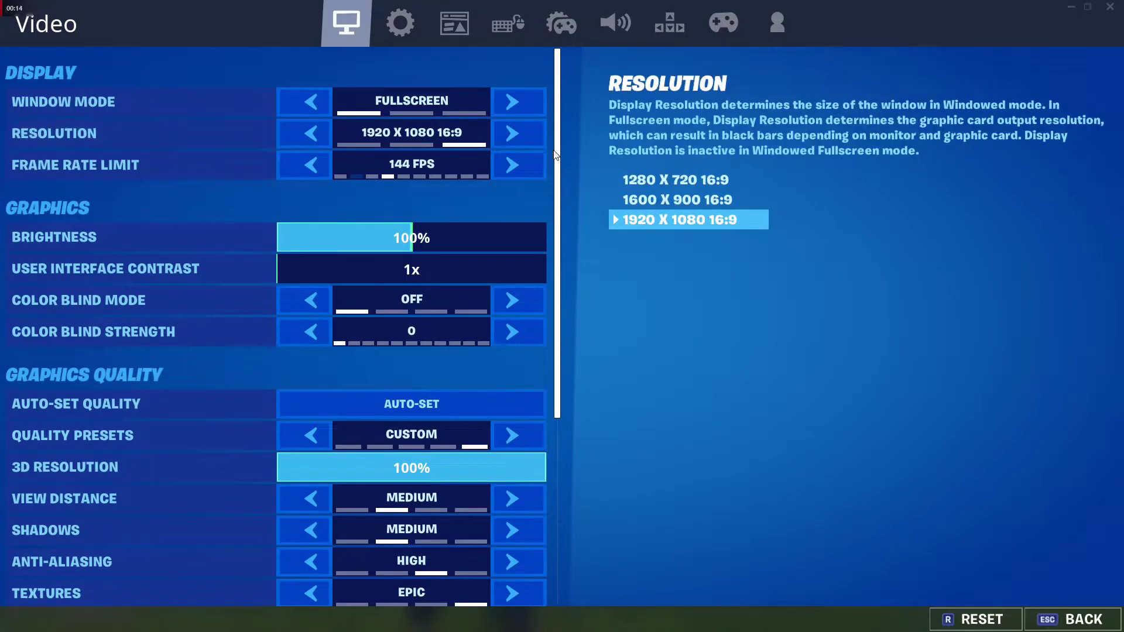
{"action": "left_click", "coordinate": [321, 136]}
{"action": "left_click", "coordinate": [322, 164]}
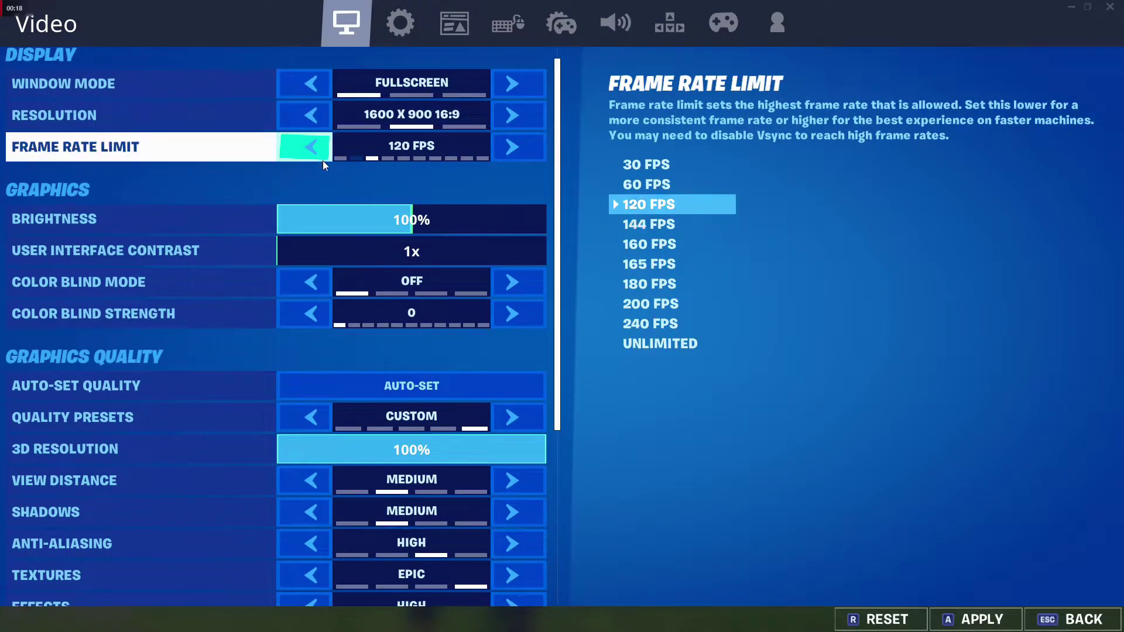
{"action": "left_click", "coordinate": [322, 164]}
{"action": "scroll", "coordinate": [334, 230], "scroll_direction": "down", "scroll_amount": 1}
{"action": "scroll", "coordinate": [332, 230], "scroll_direction": "down", "scroll_amount": 1}
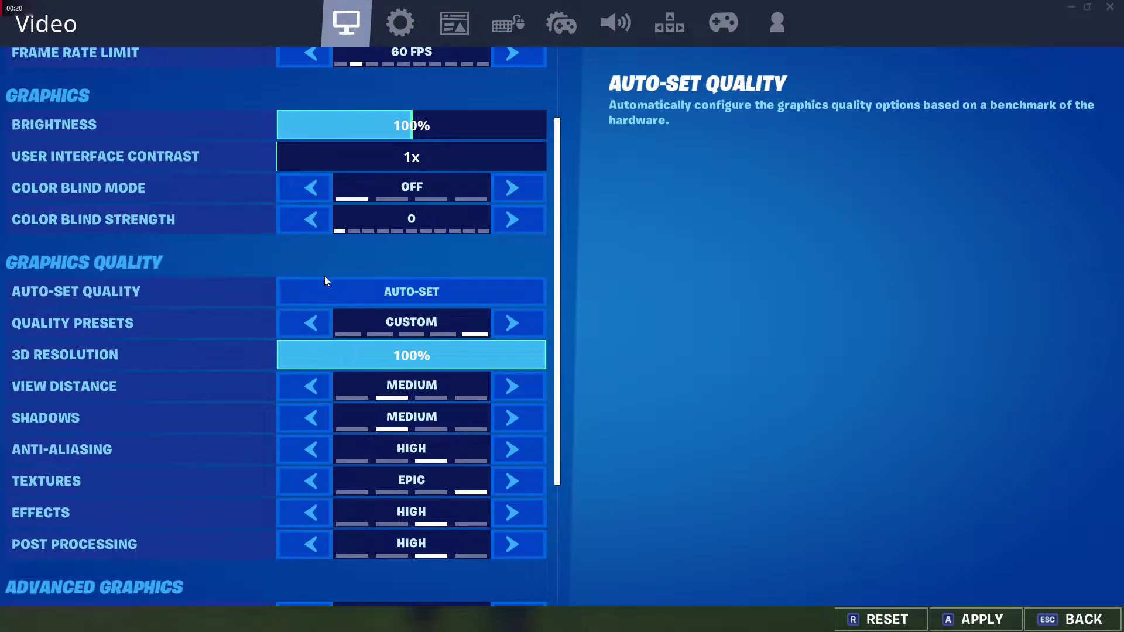
{"action": "scroll", "coordinate": [559, 230], "scroll_direction": "down", "scroll_amount": 3}
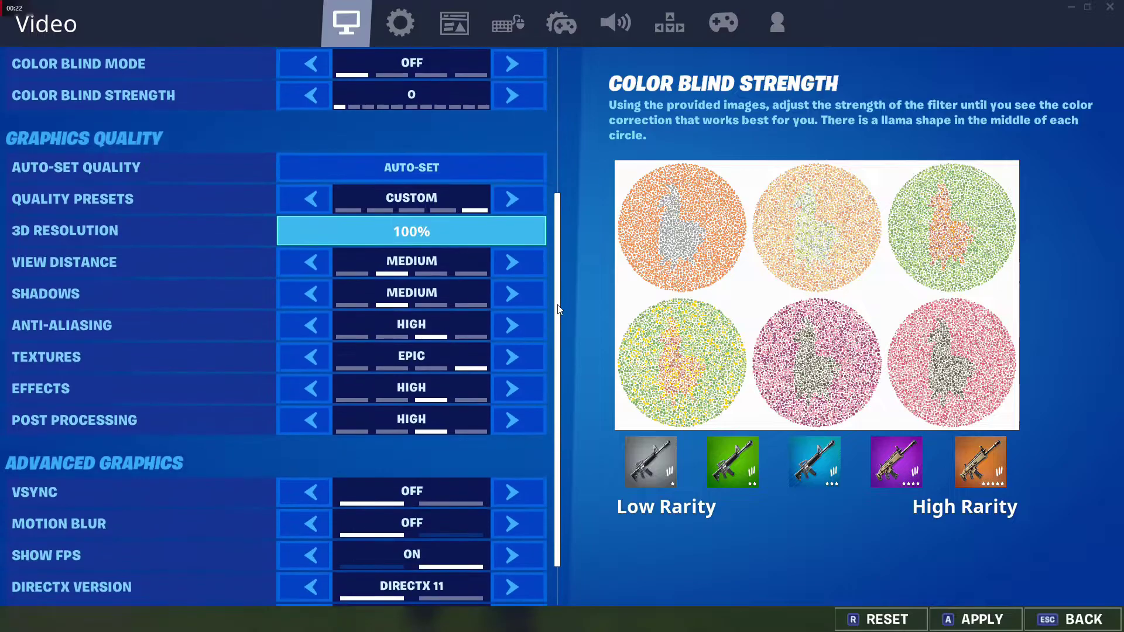
Turn shadows off, keeping view distance at Medium, then go to the Game settings
{"action": "left_click", "coordinate": [318, 269]}
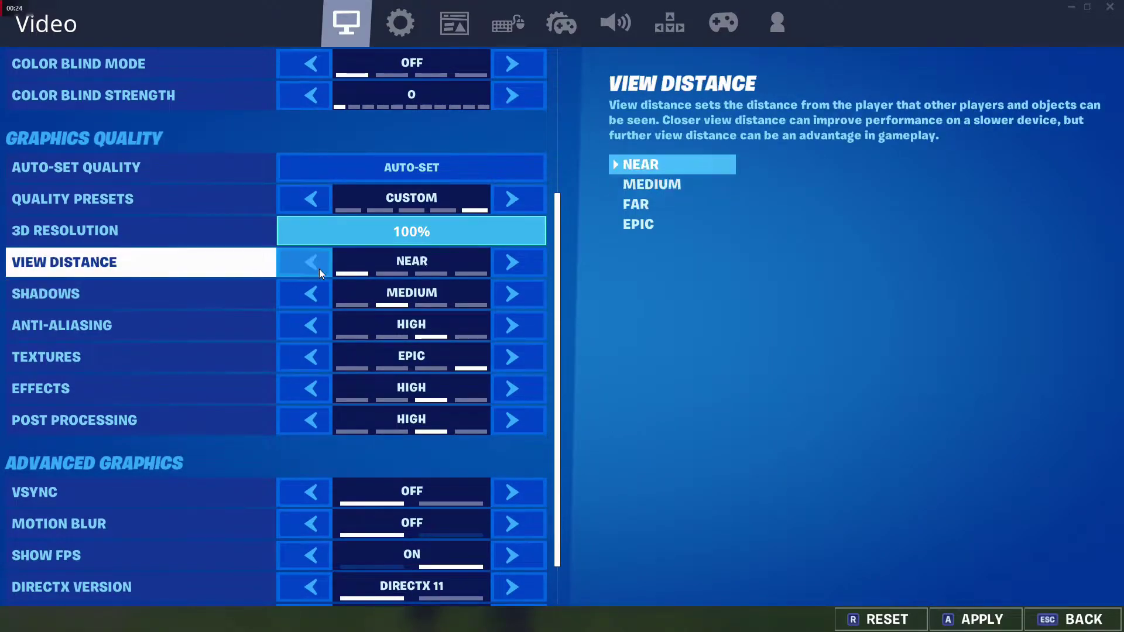
{"action": "left_click", "coordinate": [495, 264]}
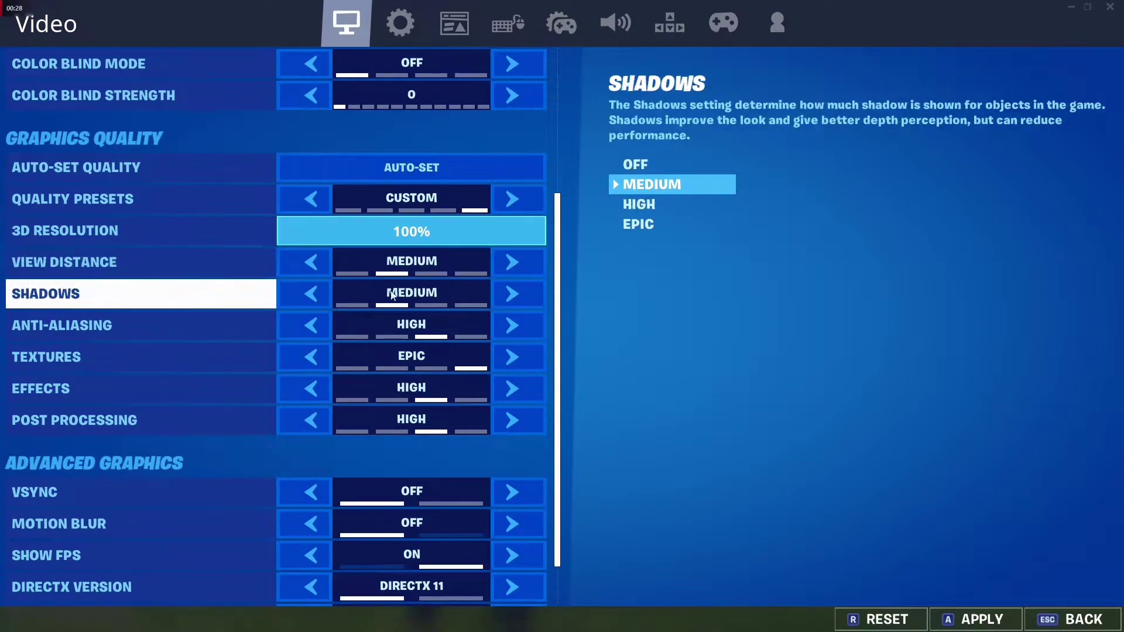
{"action": "left_click", "coordinate": [328, 299]}
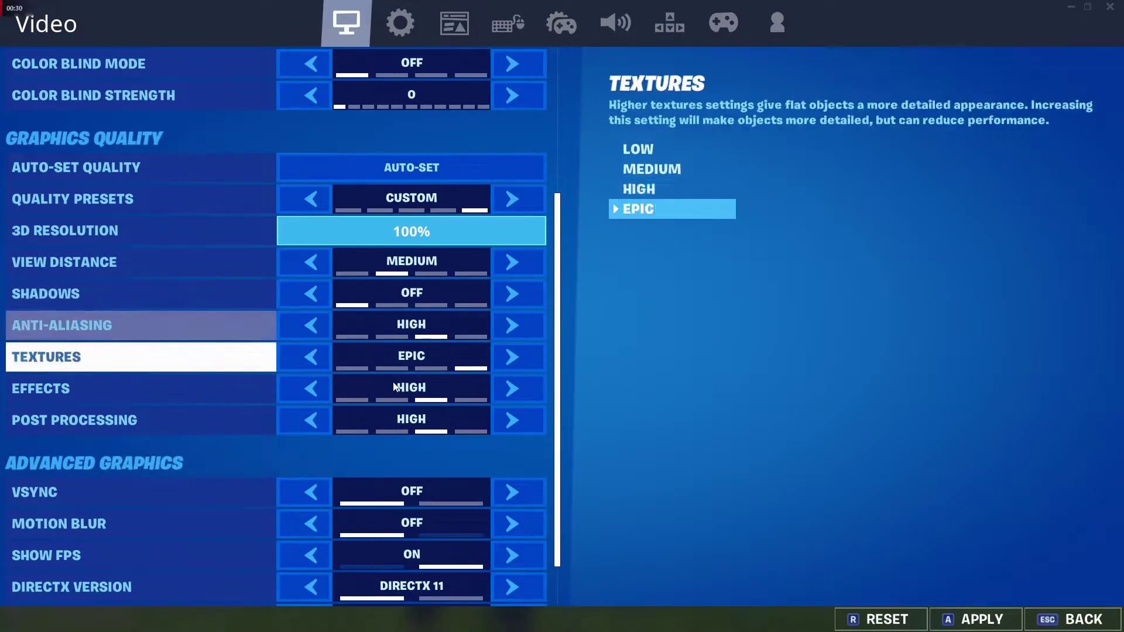
{"action": "scroll", "coordinate": [406, 398], "scroll_direction": "down", "scroll_amount": 1}
{"action": "left_click", "coordinate": [406, 26]}
Scroll to Replays and toggle Record Replays on and back off so it stays disabled
{"action": "left_click_drag", "start_coordinate": [557, 126], "coordinate": [557, 373]}
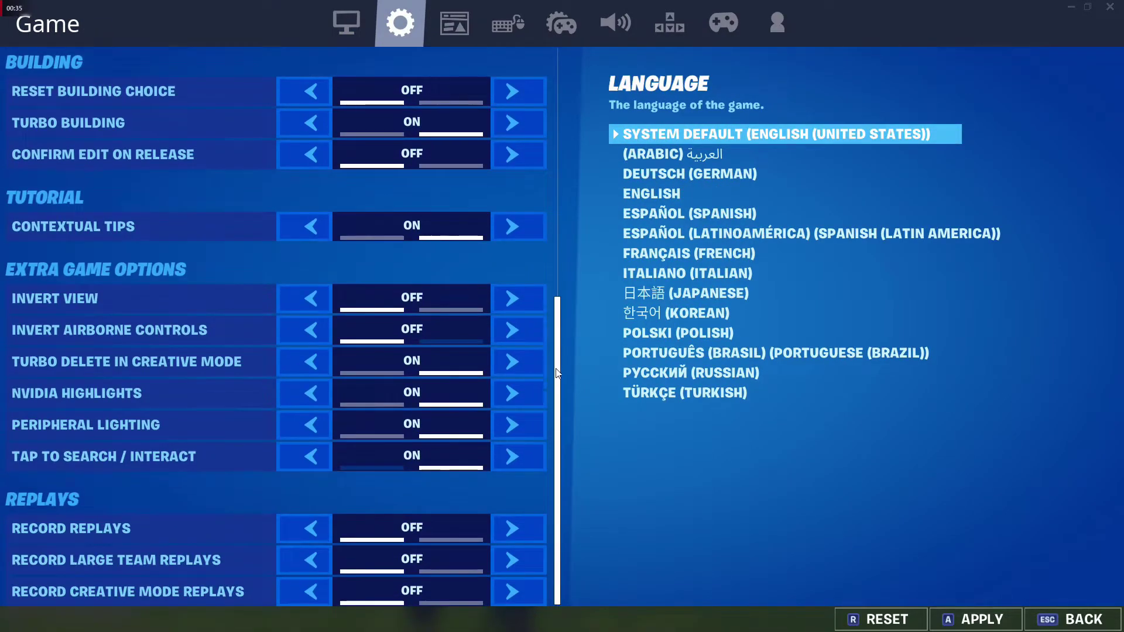
{"action": "left_click", "coordinate": [512, 522]}
{"action": "left_click", "coordinate": [321, 532]}
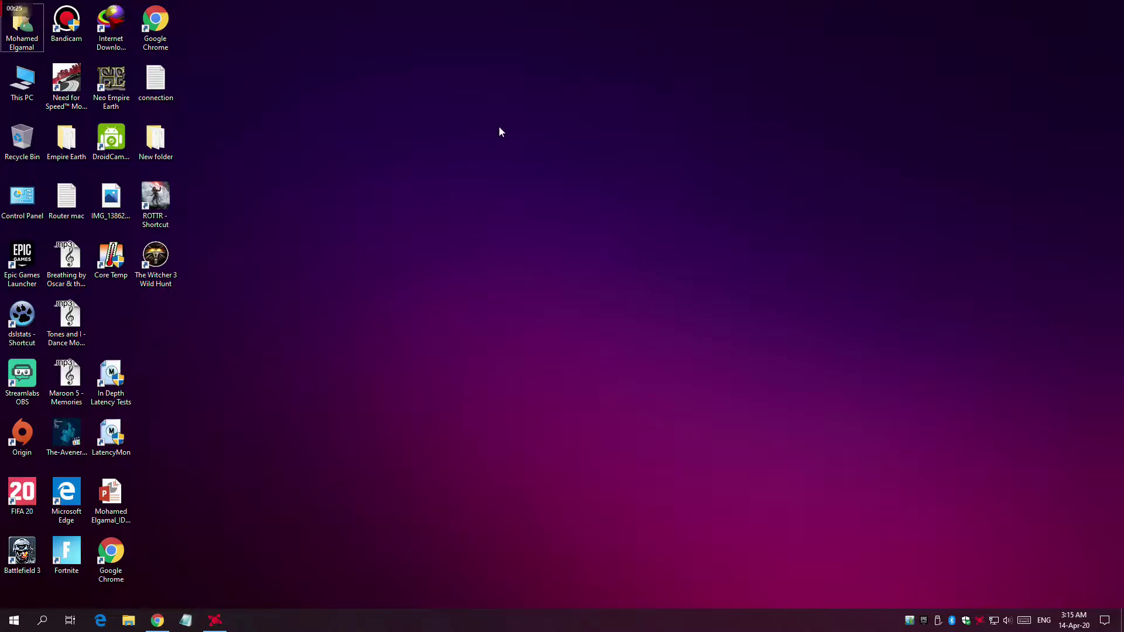
Open Control Panel by searching 'contr' from the Start menu
{"action": "left_click", "coordinate": [2, 625]}
{"action": "type", "text": "contr"}
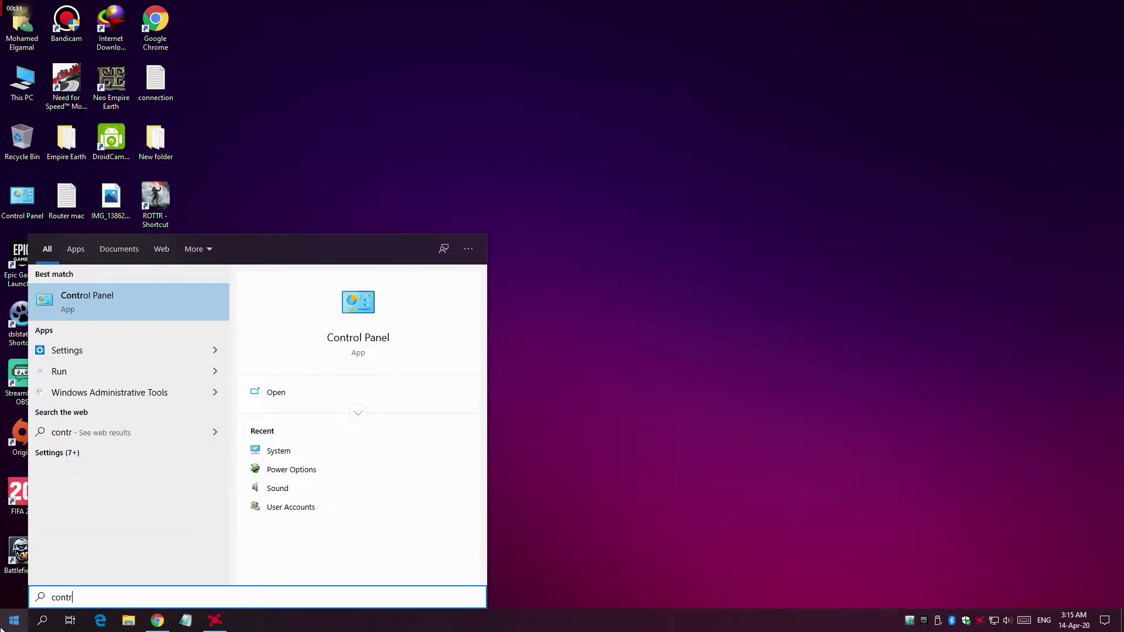
{"action": "left_click", "coordinate": [128, 292]}
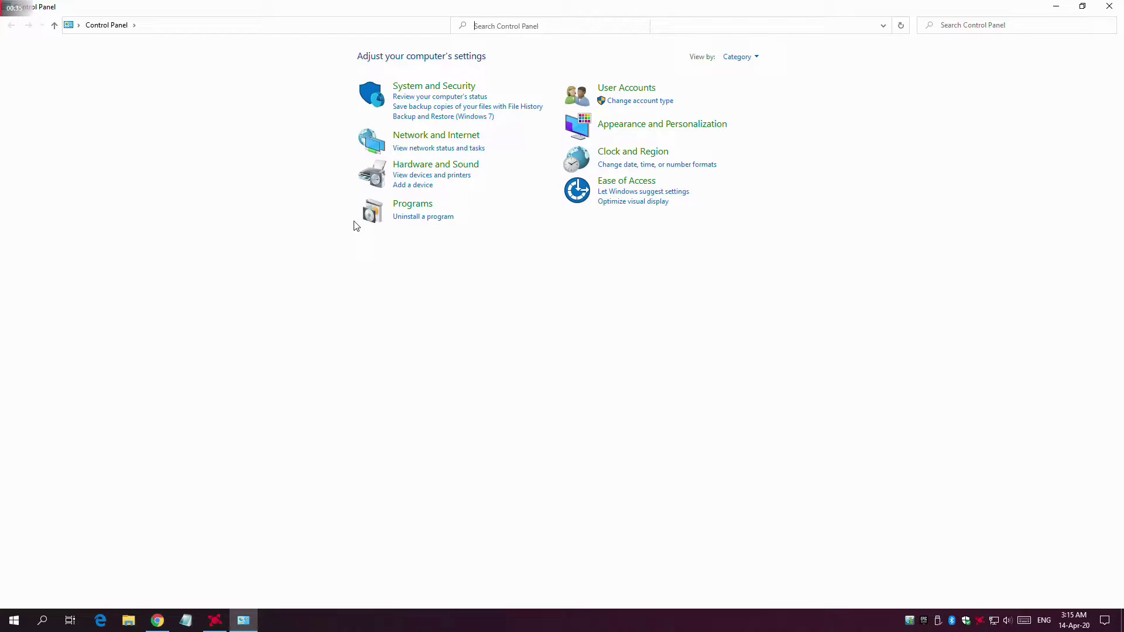
Go through System and Security › System to the Advanced system settings dialog
{"action": "left_click", "coordinate": [370, 144]}
{"action": "key", "text": "alt+Left"}
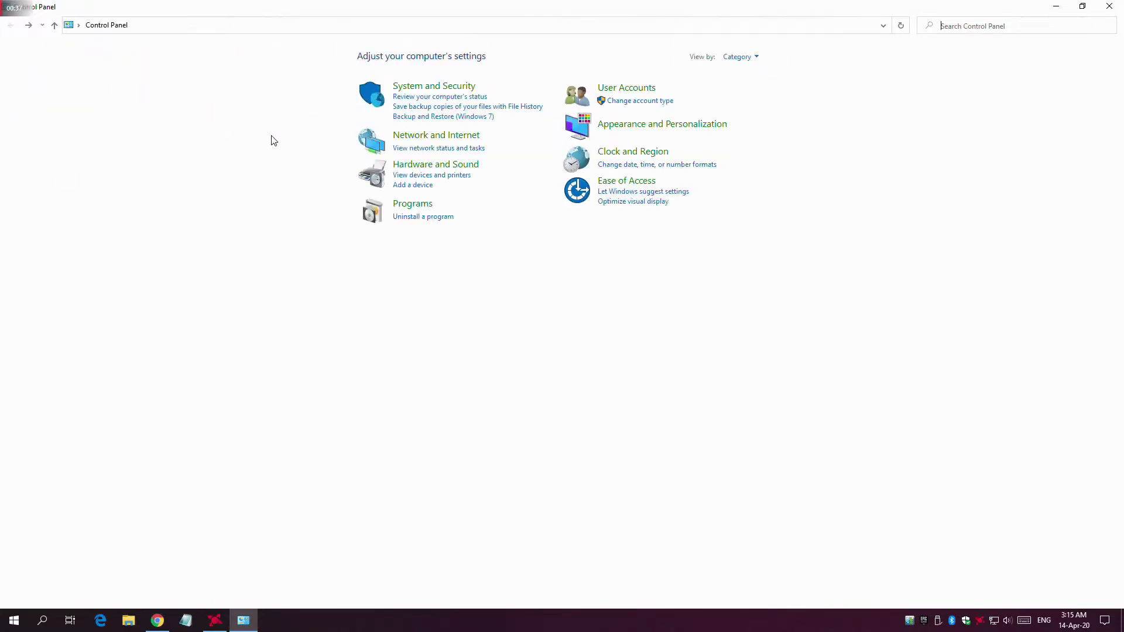
{"action": "left_click", "coordinate": [367, 103]}
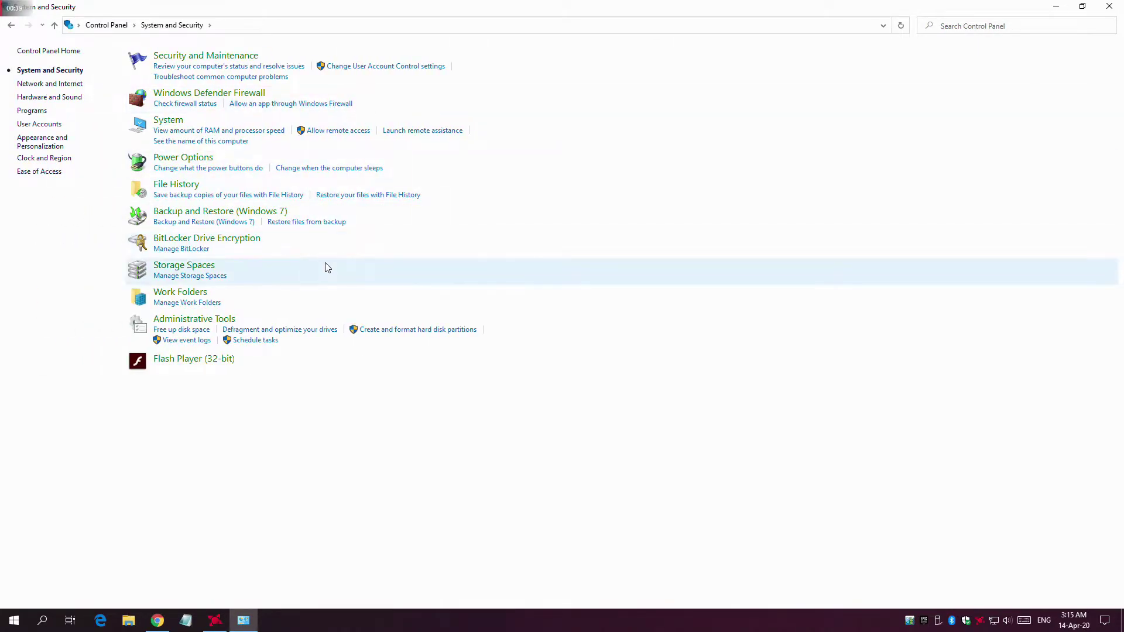
{"action": "left_click", "coordinate": [139, 126]}
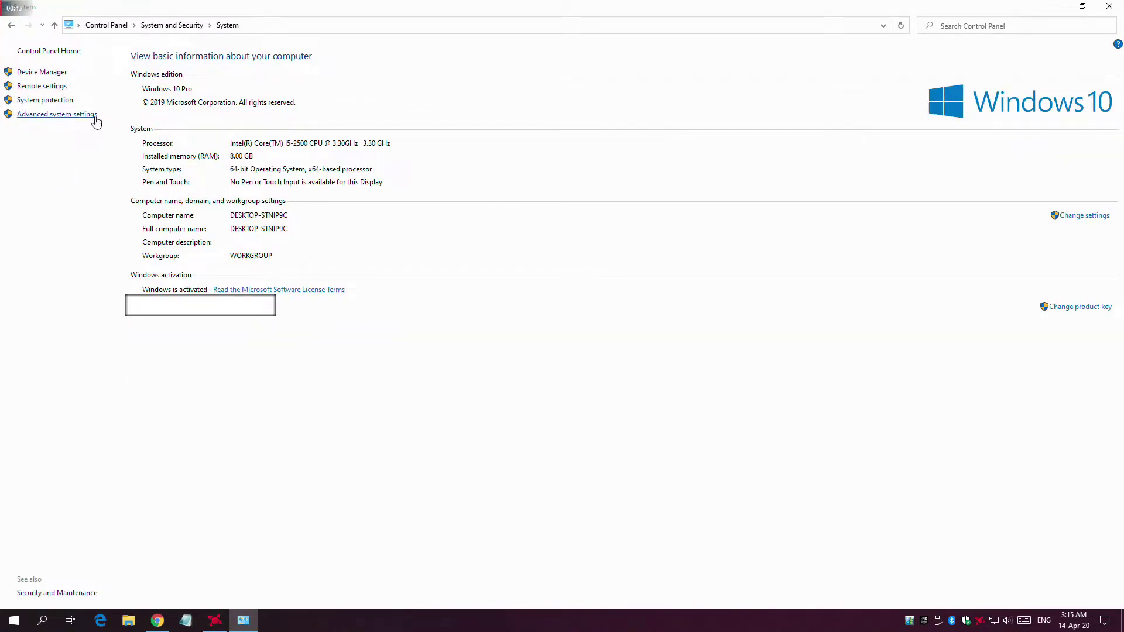
{"action": "left_click", "coordinate": [94, 114]}
{"action": "mouse_move", "coordinate": [151, 61]}
{"action": "left_mouse_down"}
{"action": "mouse_move", "coordinate": [302, 111]}
{"action": "mouse_move", "coordinate": [269, 88]}
{"action": "left_mouse_up"}
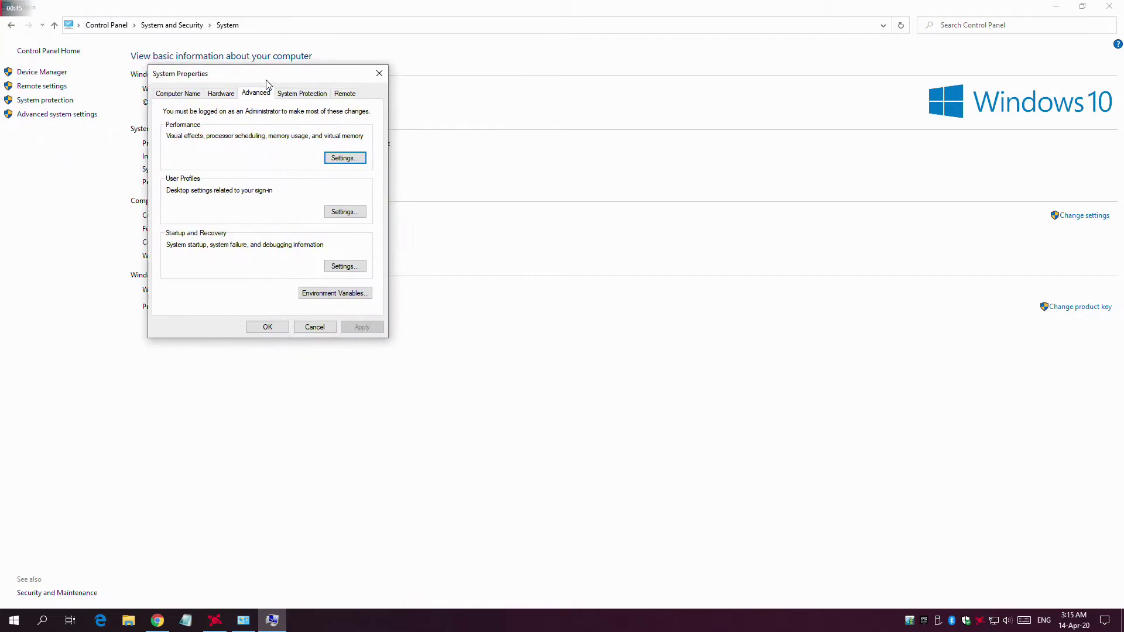
Set Local Disk (C:) restore-point max usage to 5% (5.56 GB) and apply it
{"action": "left_click", "coordinate": [299, 95]}
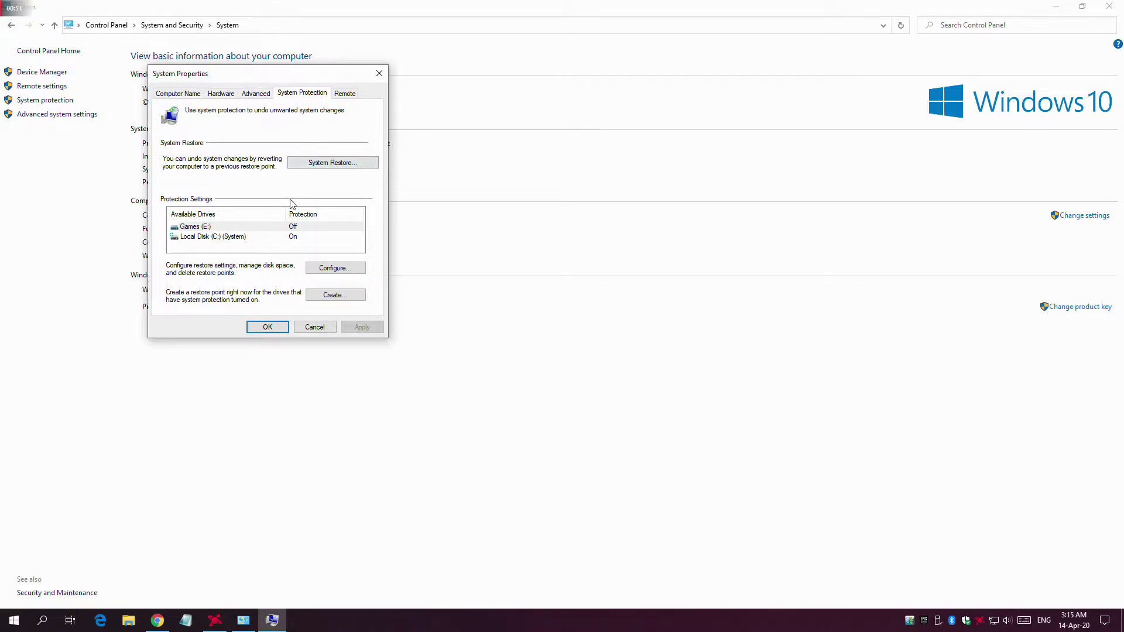
{"action": "left_click", "coordinate": [295, 237]}
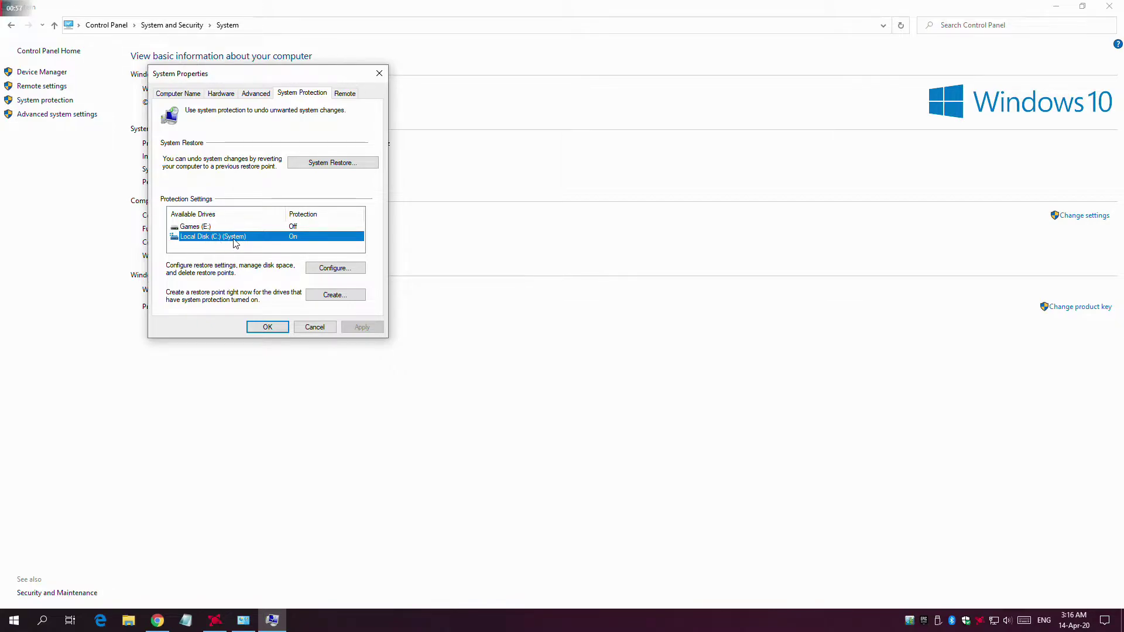
{"action": "left_click", "coordinate": [336, 269]}
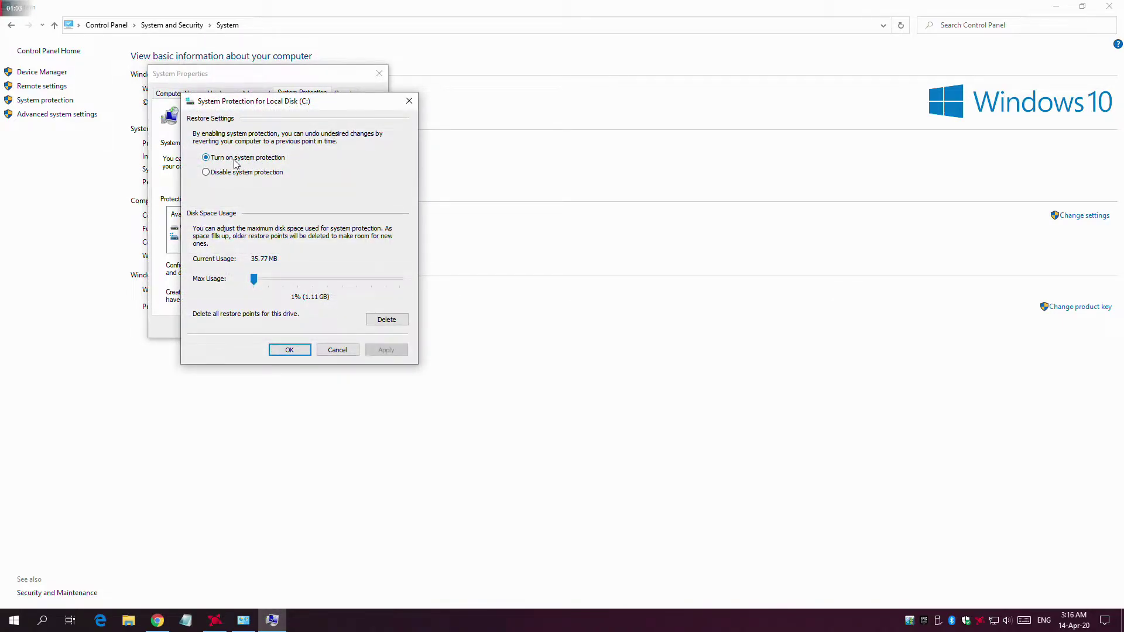
{"action": "left_click_drag", "start_coordinate": [254, 279], "coordinate": [259, 283]}
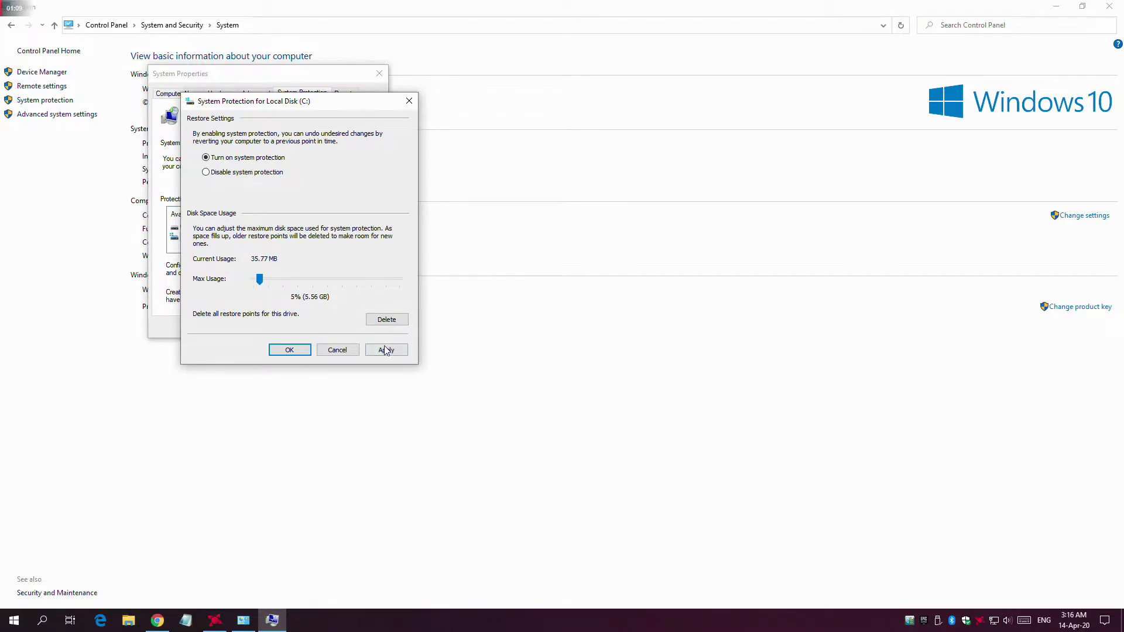
{"action": "left_click", "coordinate": [387, 350]}
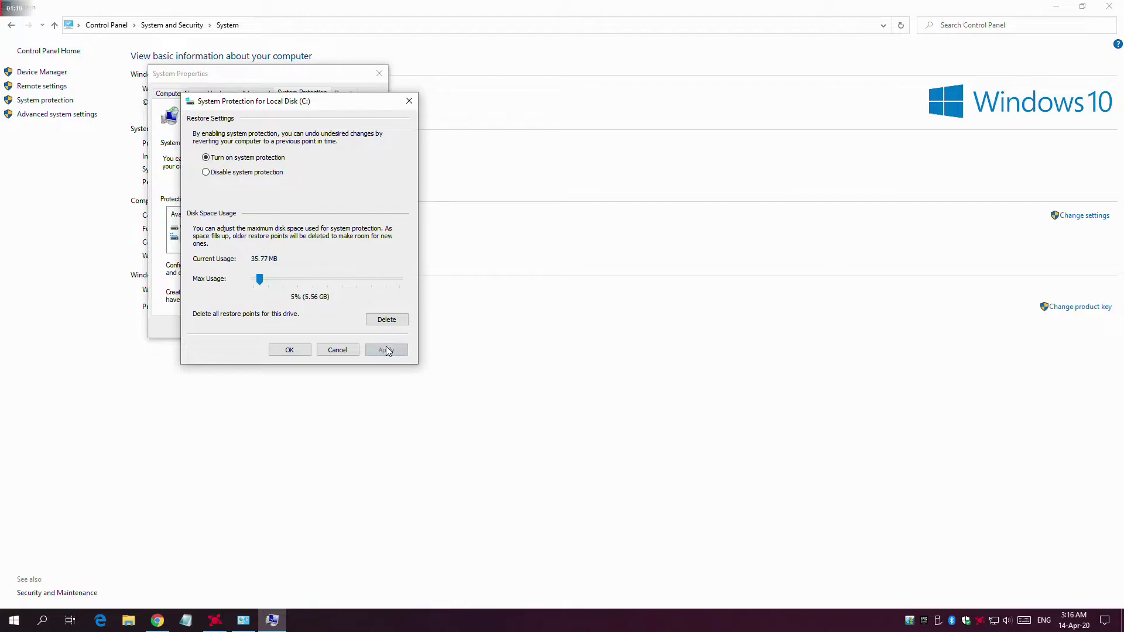
{"action": "left_click", "coordinate": [300, 352]}
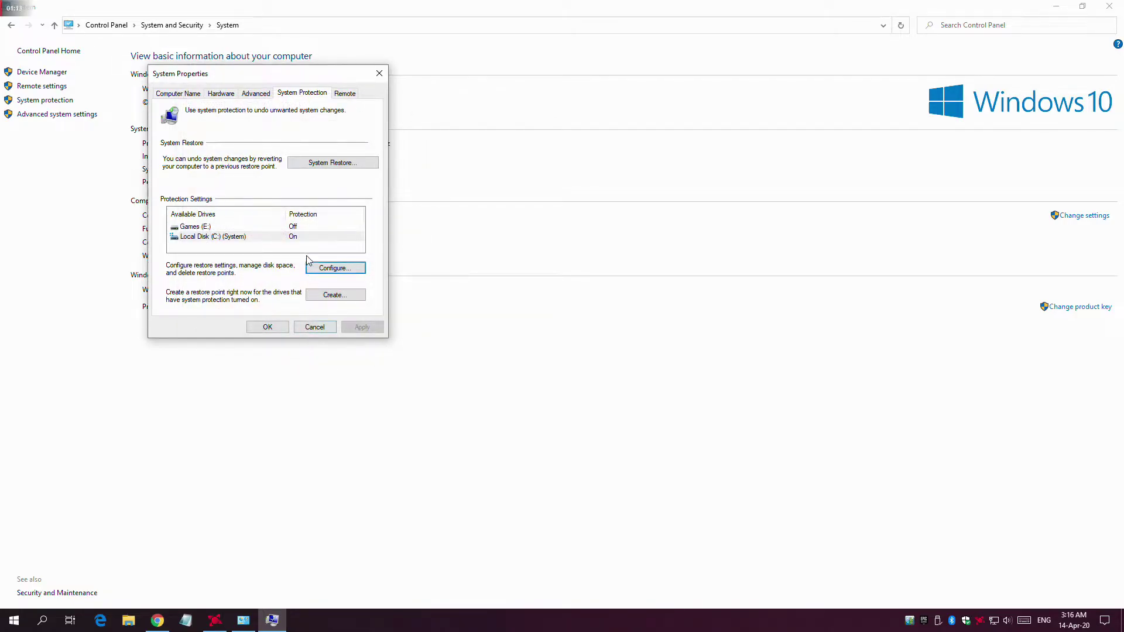
{"action": "left_click", "coordinate": [313, 237]}
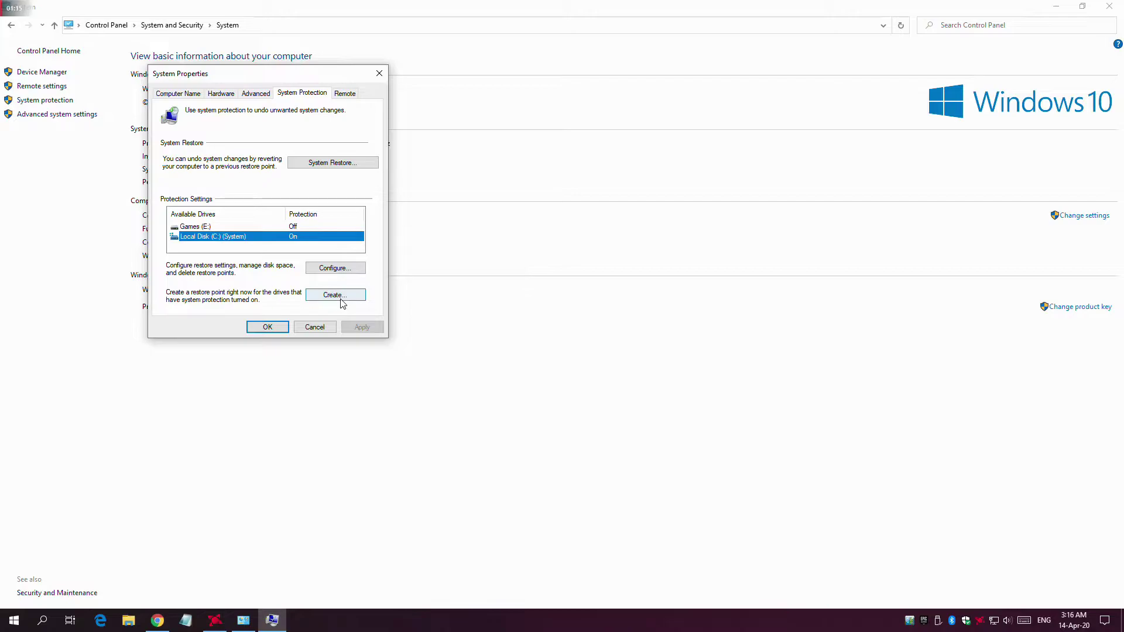
Create a restore point for C: described 'FOrtnite 14.4.2020' and close the success message
{"action": "left_click", "coordinate": [343, 300]}
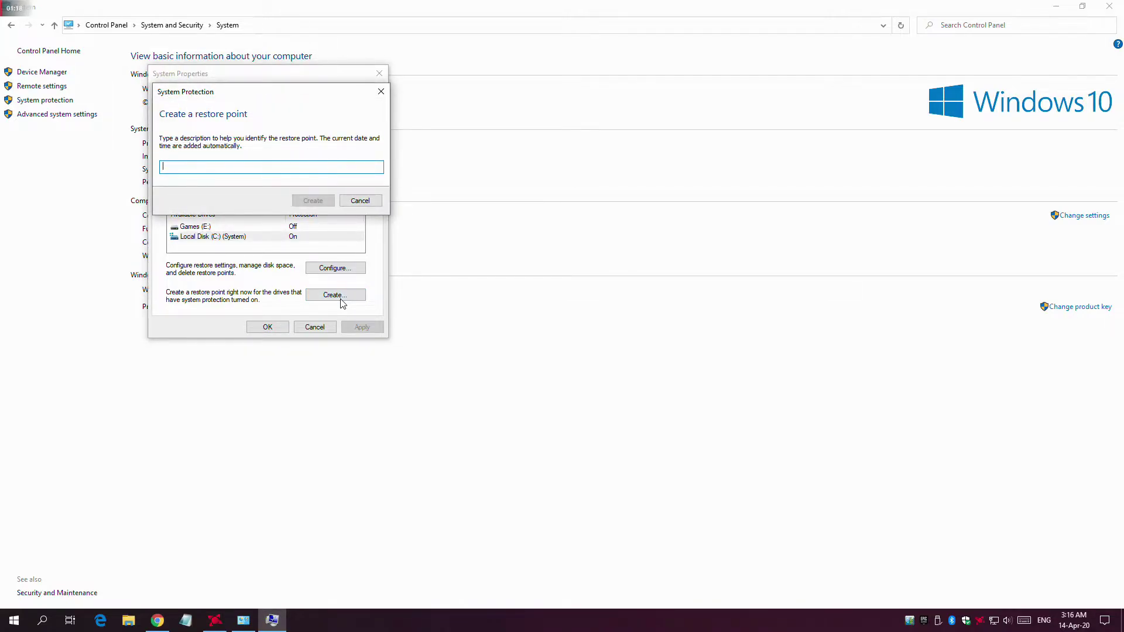
{"action": "type", "text": "FOrtni"}
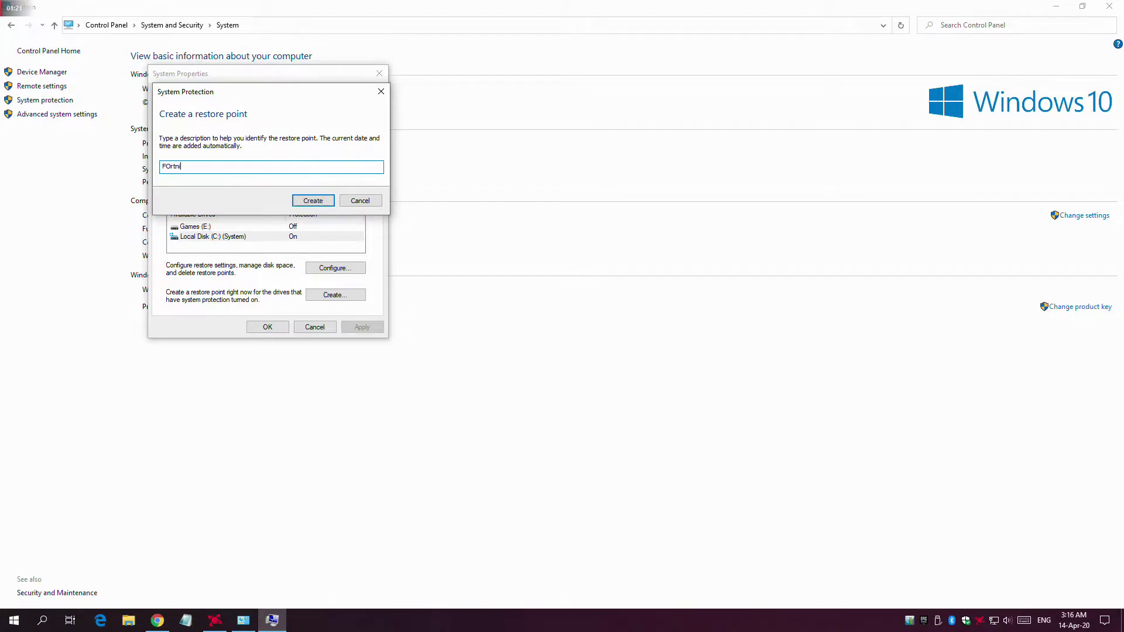
{"action": "type", "text": "te"}
{"action": "type", "text": "2020"}
{"action": "left_click", "coordinate": [325, 201]}
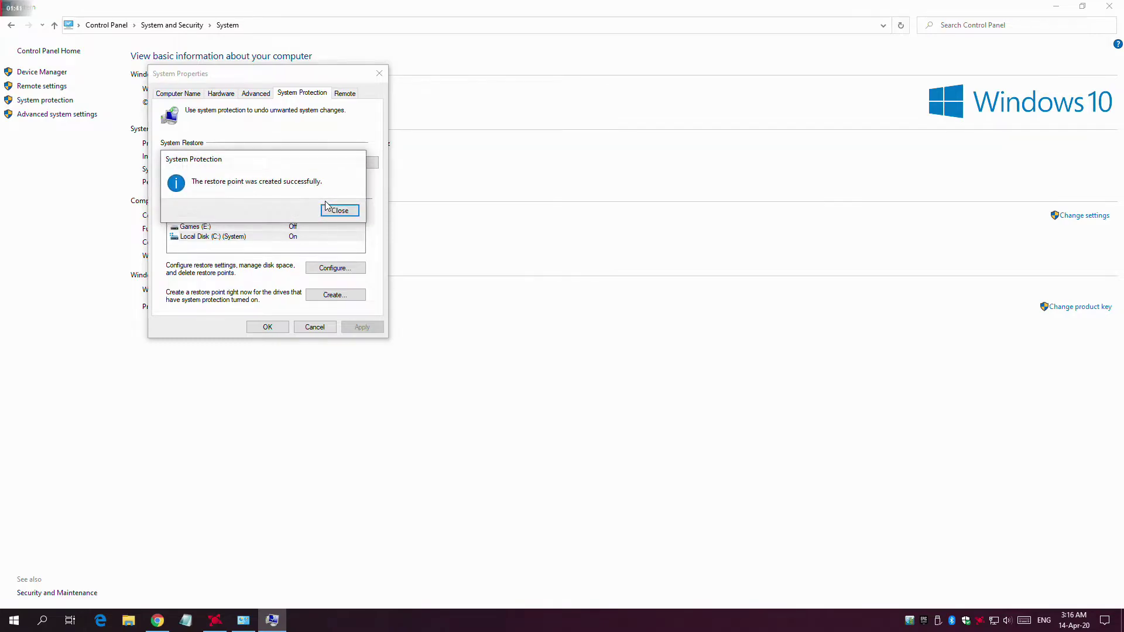
{"action": "left_click", "coordinate": [338, 211]}
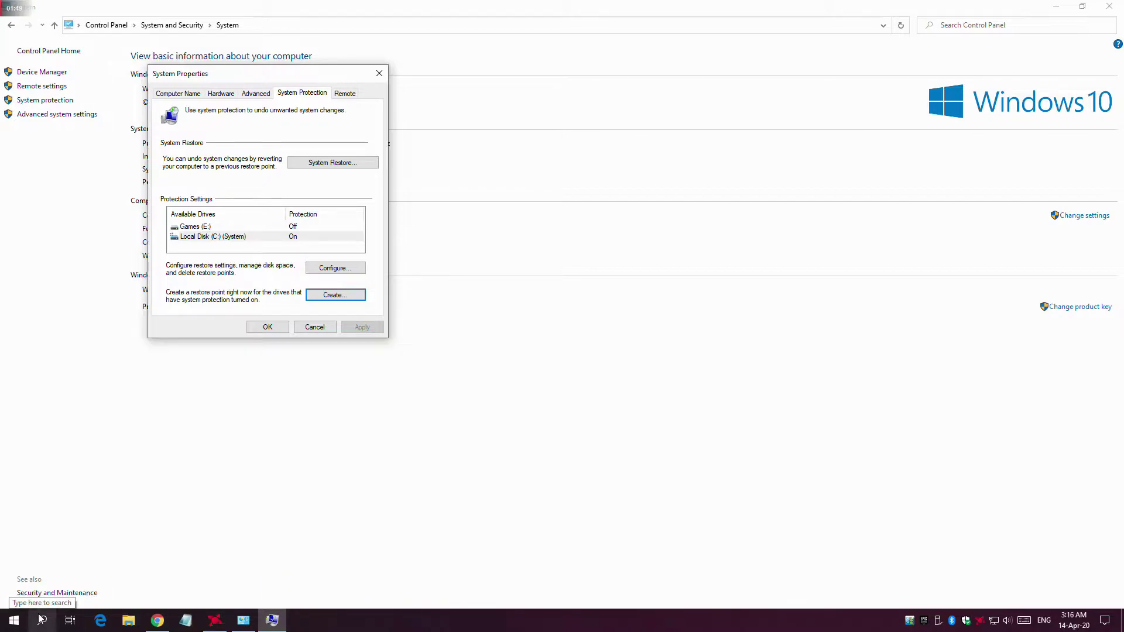
Run %temp% from the Win+R box to open the Temp folder
{"action": "key", "text": "super+r"}
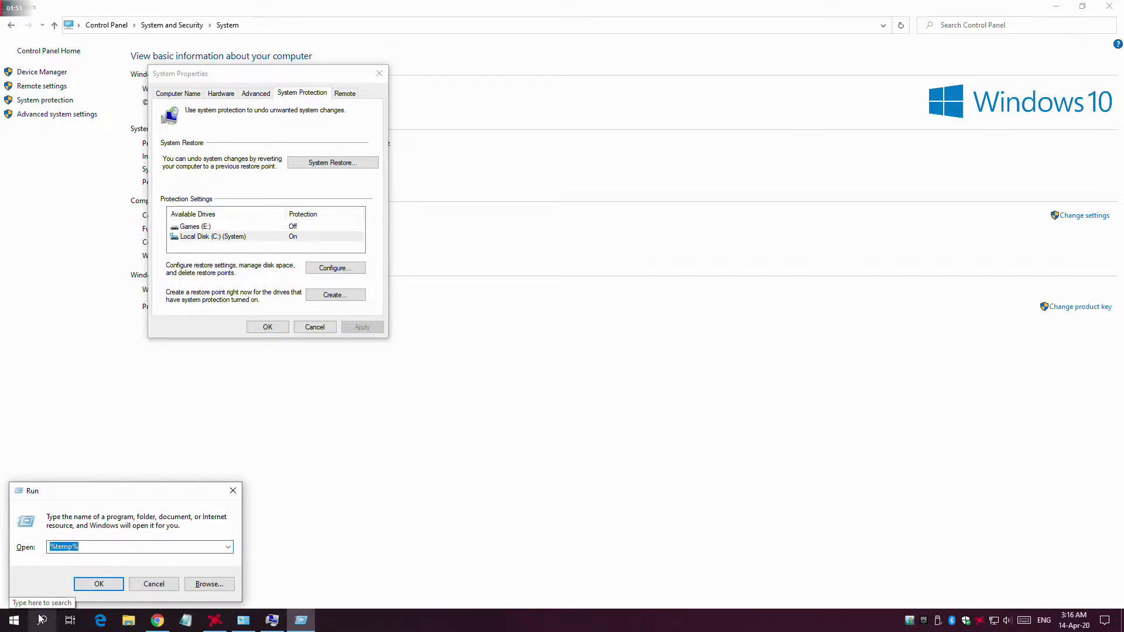
{"action": "type", "text": "%temo"}
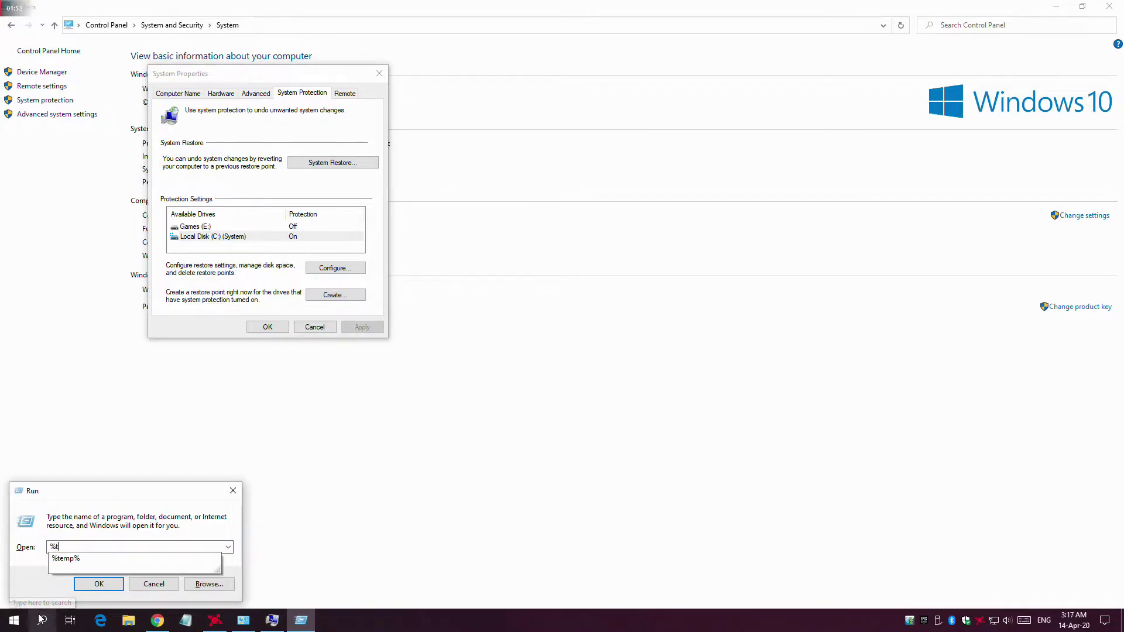
{"action": "key", "text": "BackSpace"}
{"action": "type", "text": "p"}
{"action": "type", "text": "%"}
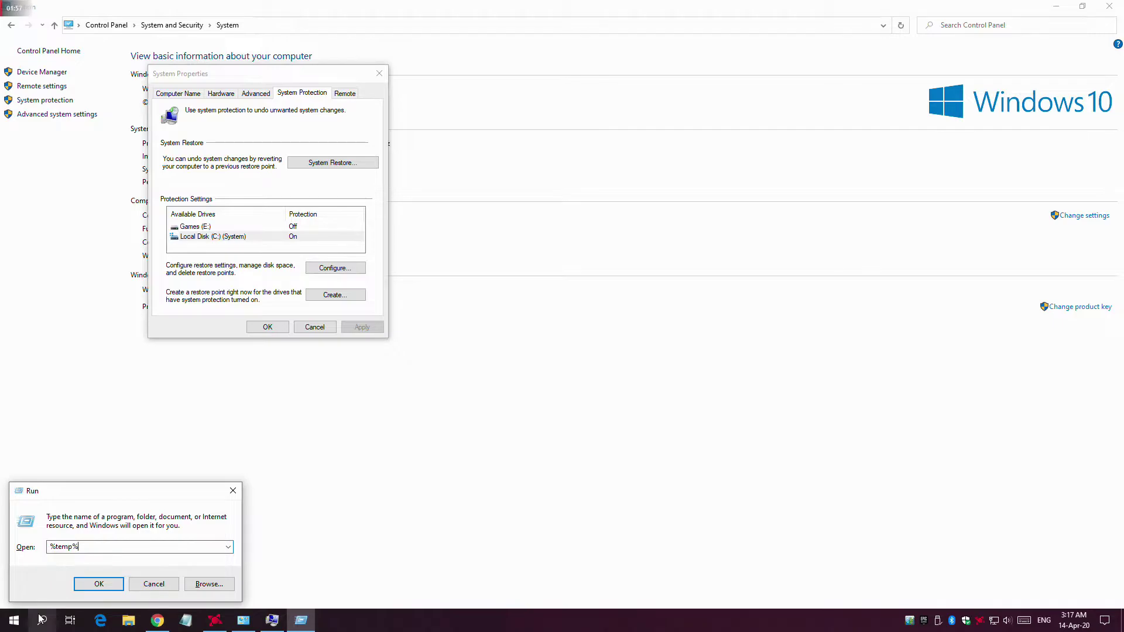
{"action": "key", "text": "Return"}
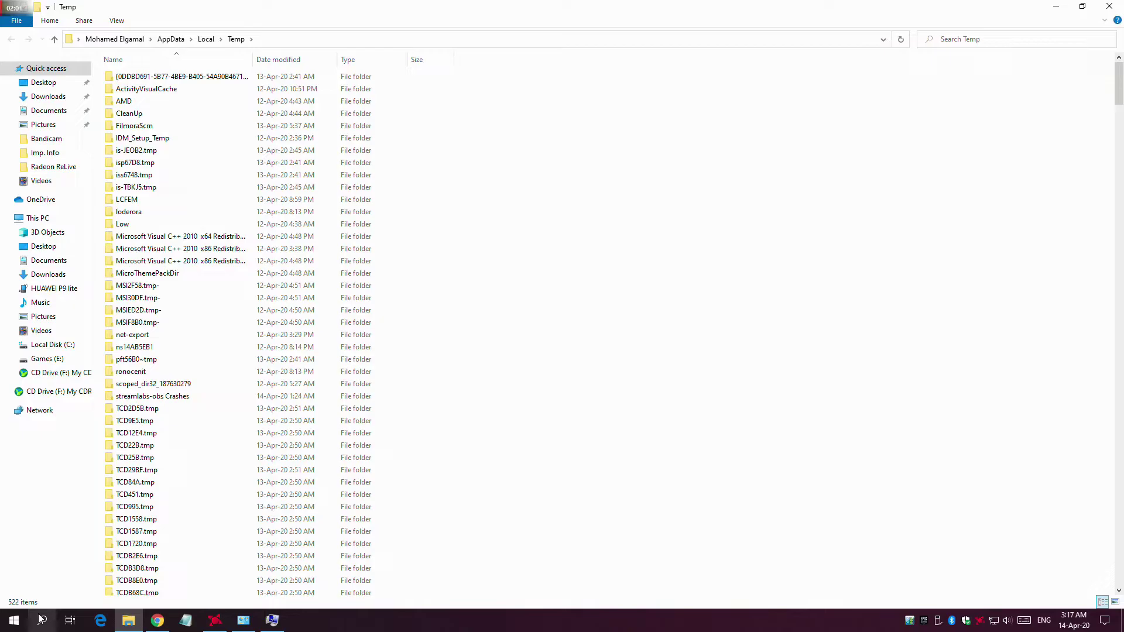
Select all 522 items in the Temp folder and delete them
{"action": "key", "text": "Down"}
{"action": "key", "text": "ctrl+a"}
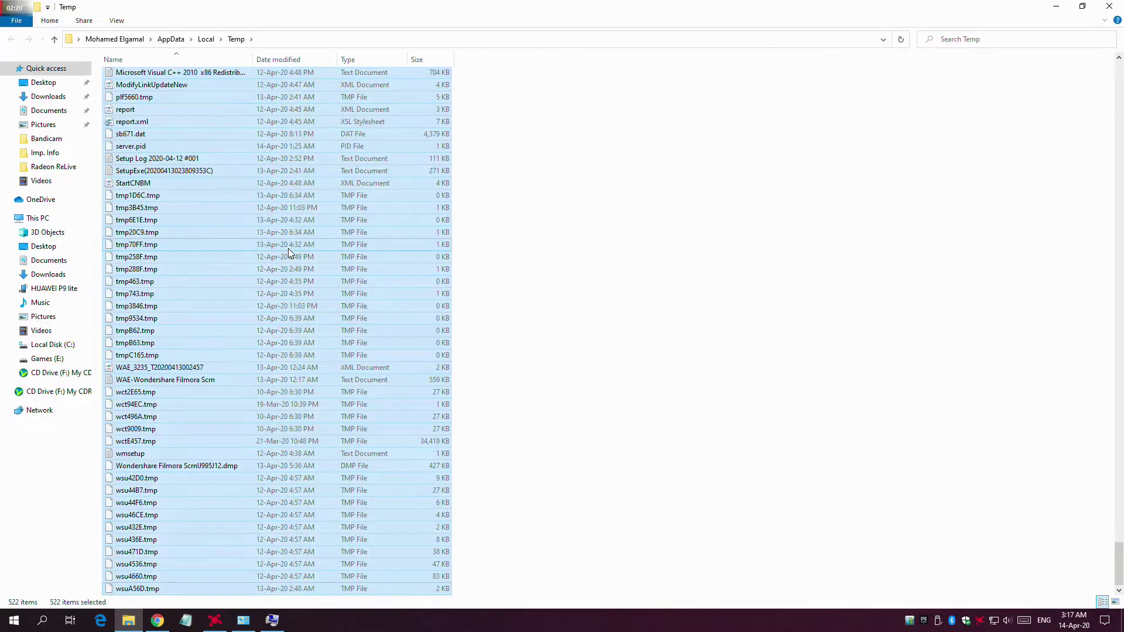
{"action": "scroll", "coordinate": [288, 248], "scroll_direction": "up", "scroll_amount": 14}
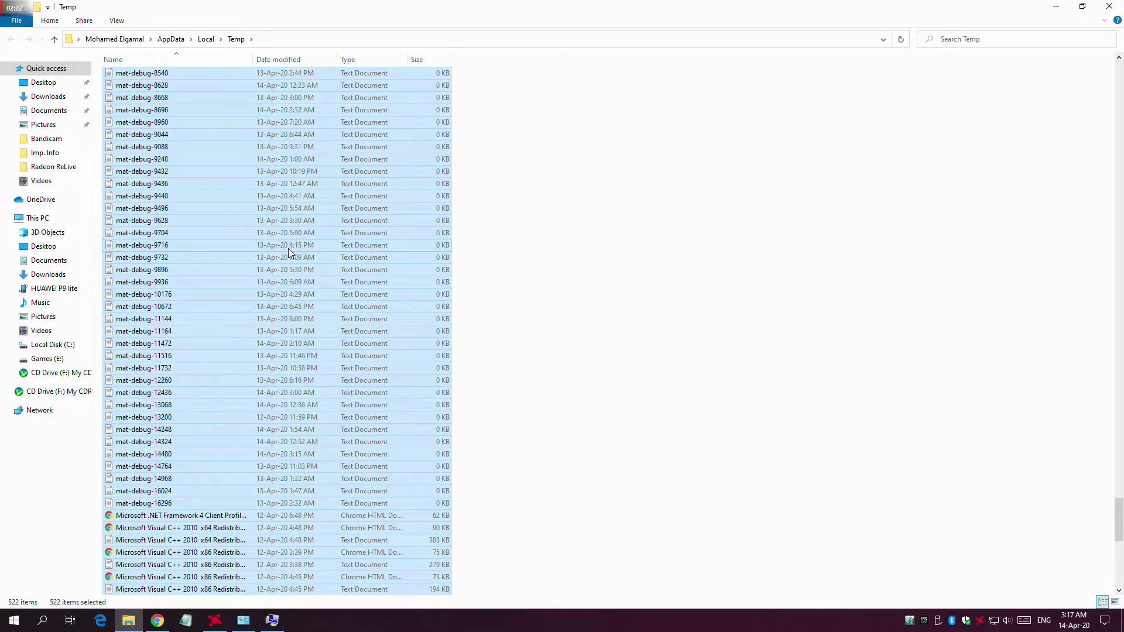
{"action": "key", "text": "Delete"}
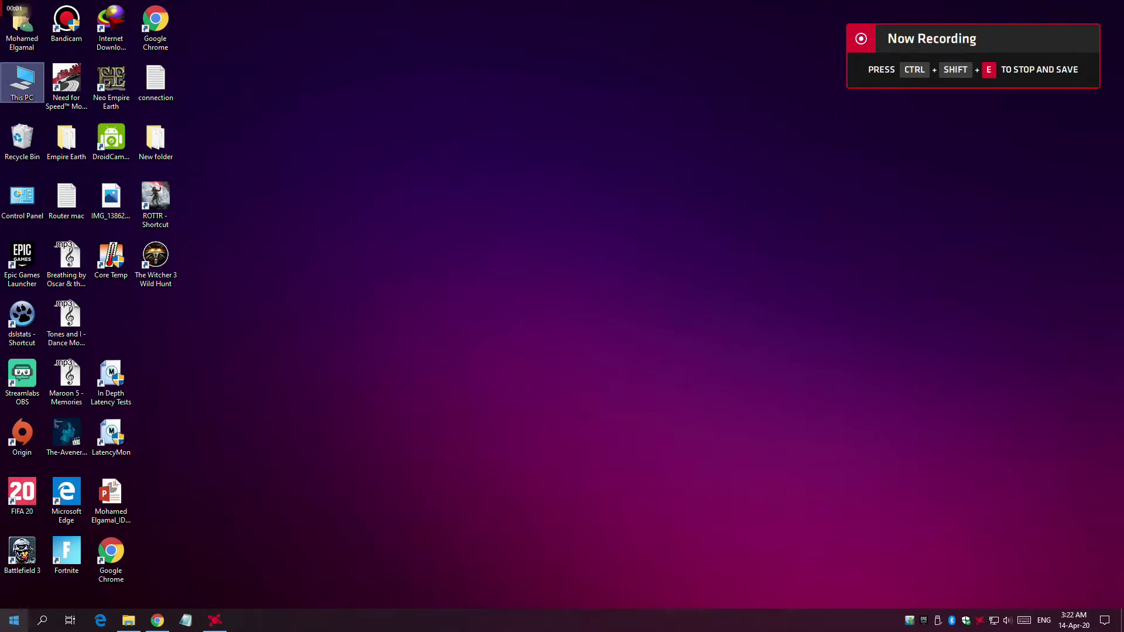
Reopen Control Panel and reach System and Security › System › Advanced system settings
{"action": "key", "text": "super"}
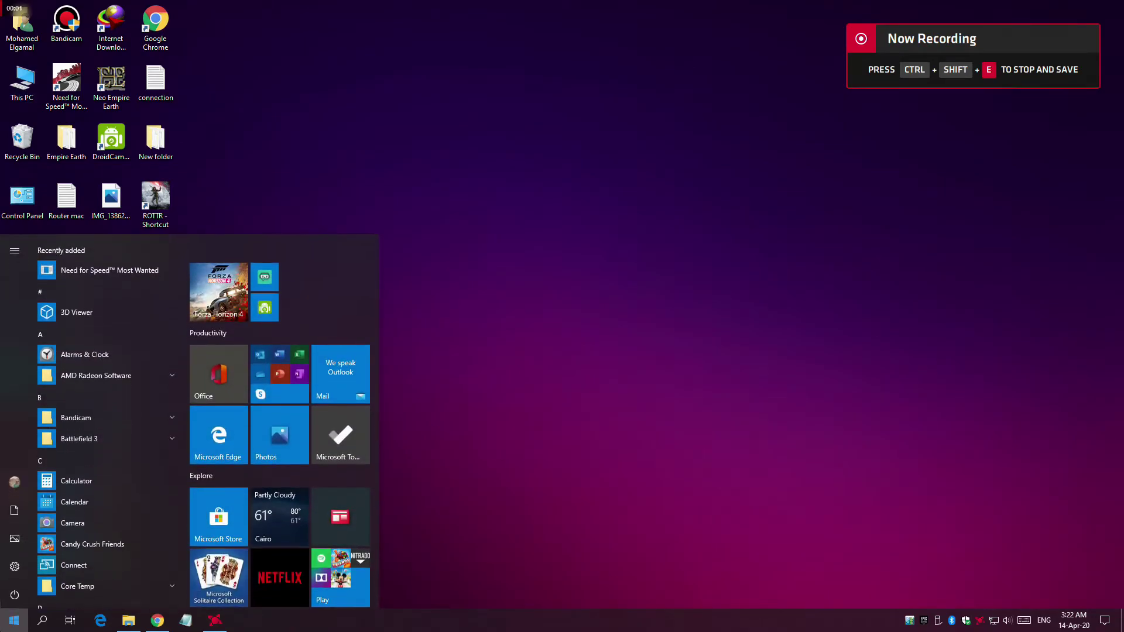
{"action": "type", "text": "cmd"}
{"action": "key", "text": "BackSpace"}
{"action": "key", "text": "BackSpace"}
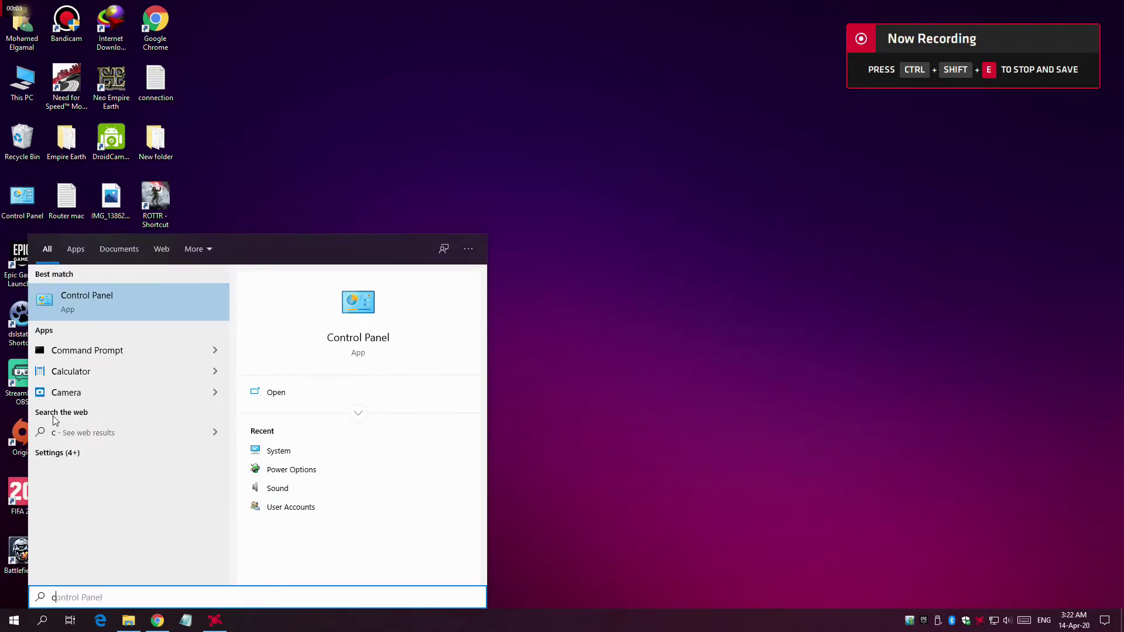
{"action": "key", "text": "Return"}
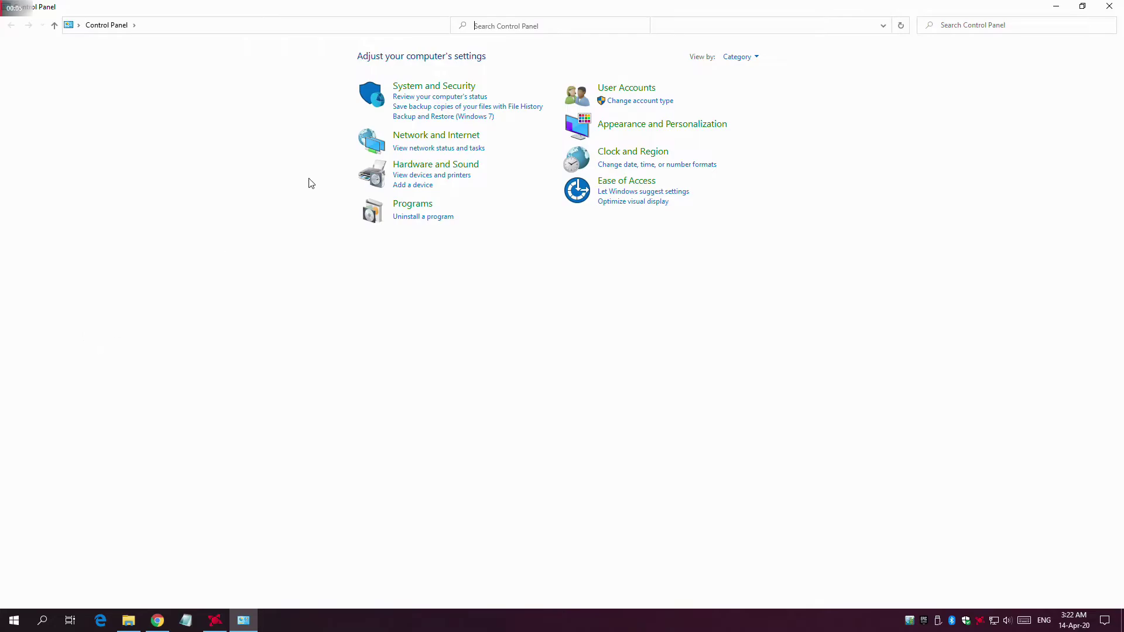
{"action": "left_click", "coordinate": [375, 107]}
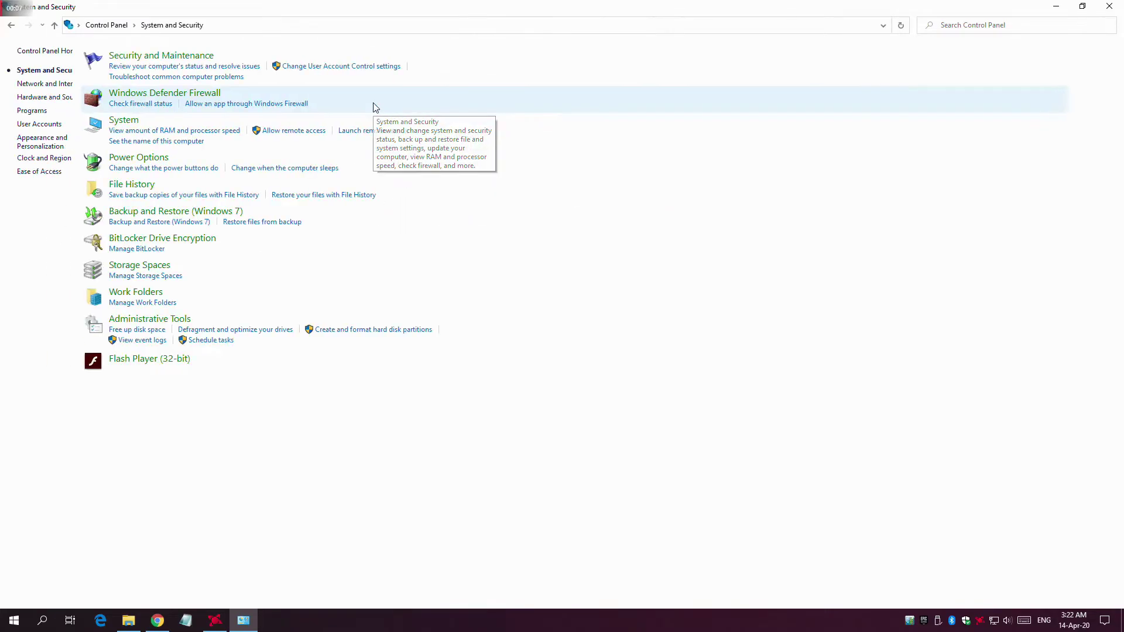
{"action": "left_click", "coordinate": [140, 131]}
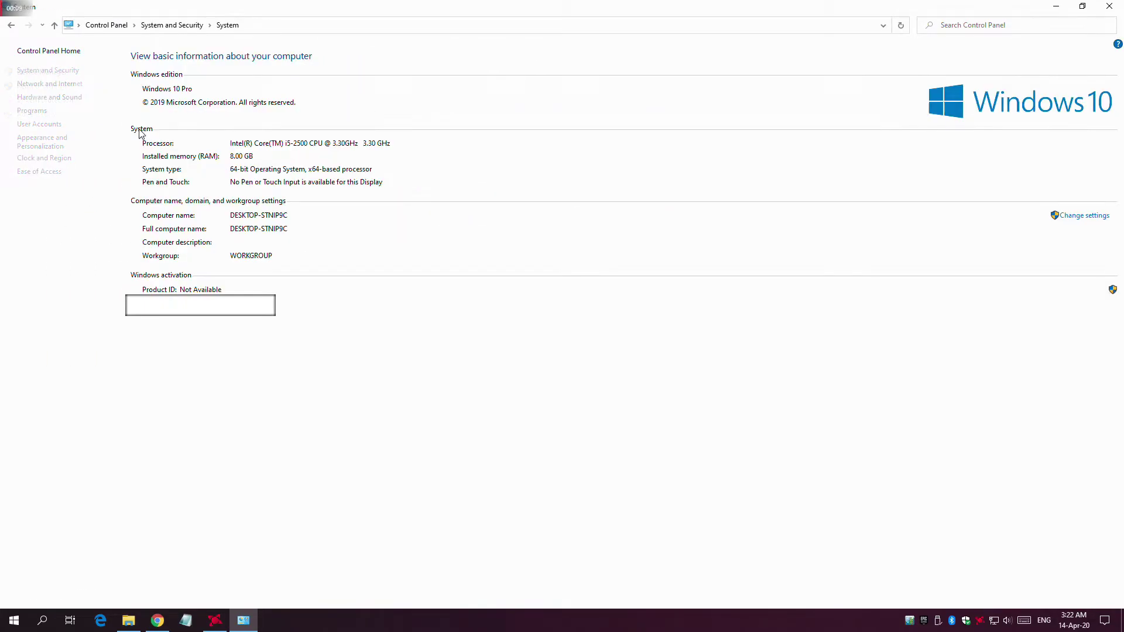
{"action": "left_click", "coordinate": [83, 115]}
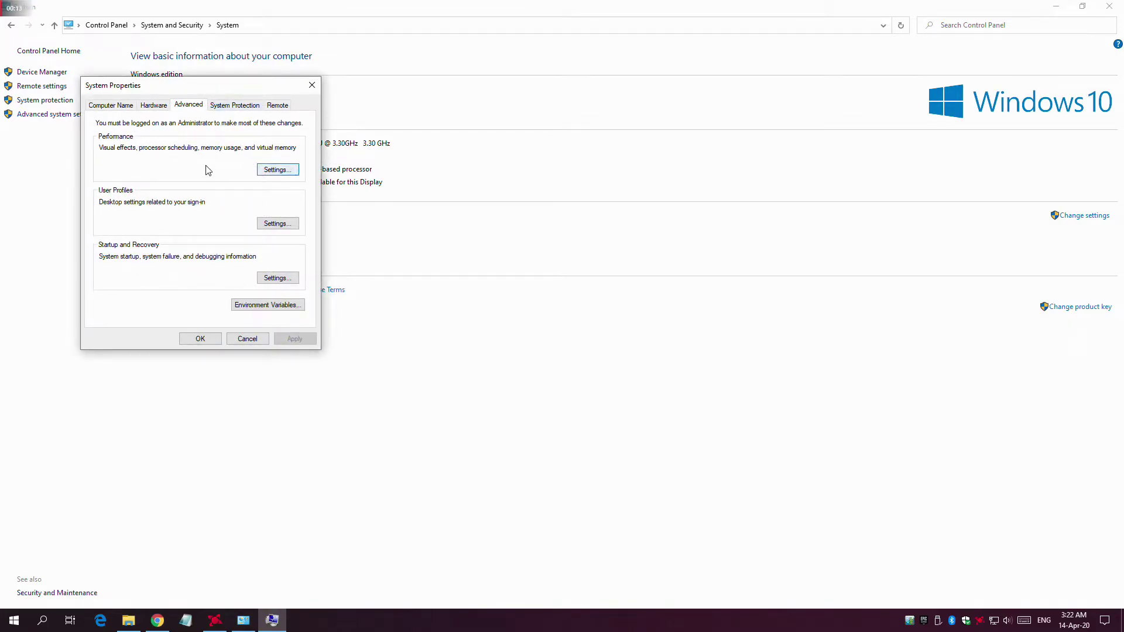
Apply best-performance visual effects keeping only smooth screen fonts and thumbnails, then close both dialogs
{"action": "left_click", "coordinate": [276, 170]}
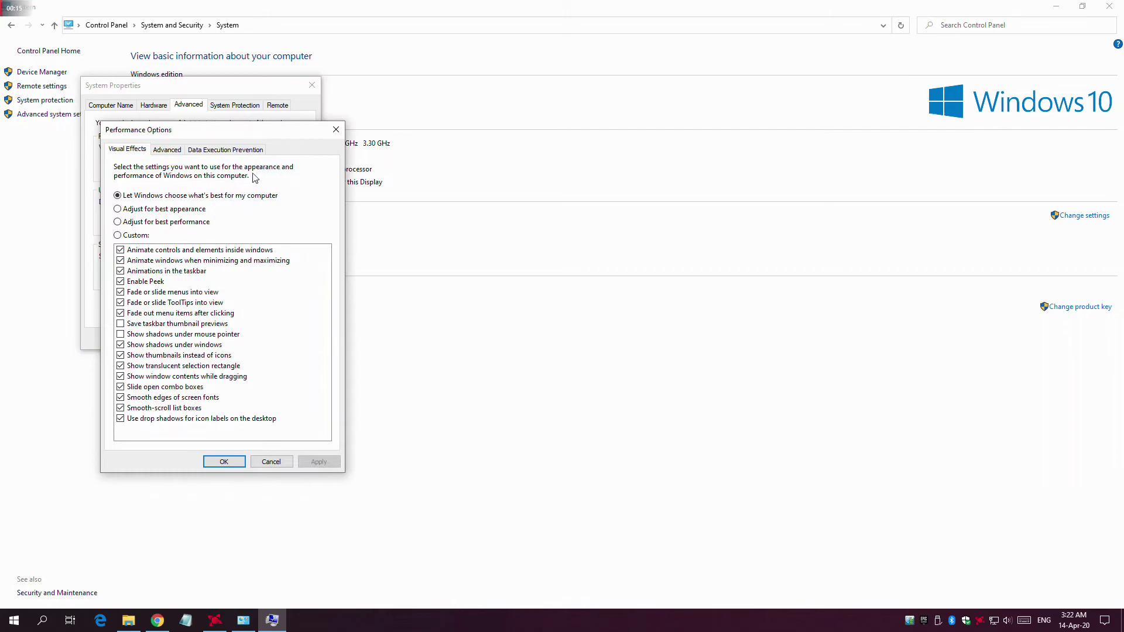
{"action": "left_click", "coordinate": [163, 222]}
{"action": "left_click", "coordinate": [121, 399]}
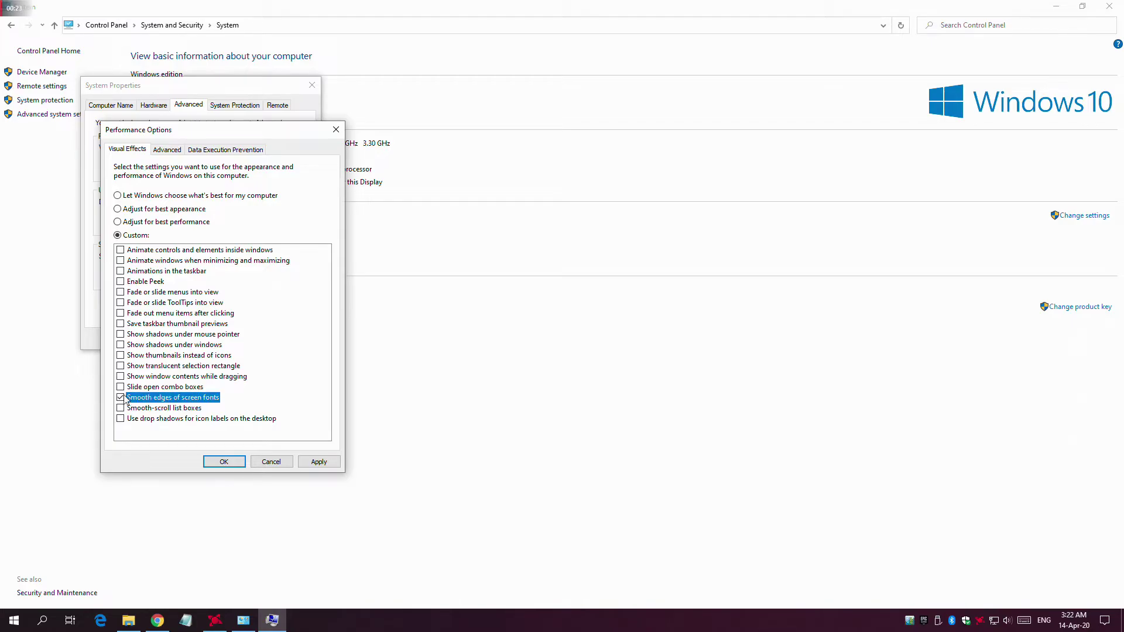
{"action": "left_click", "coordinate": [124, 357]}
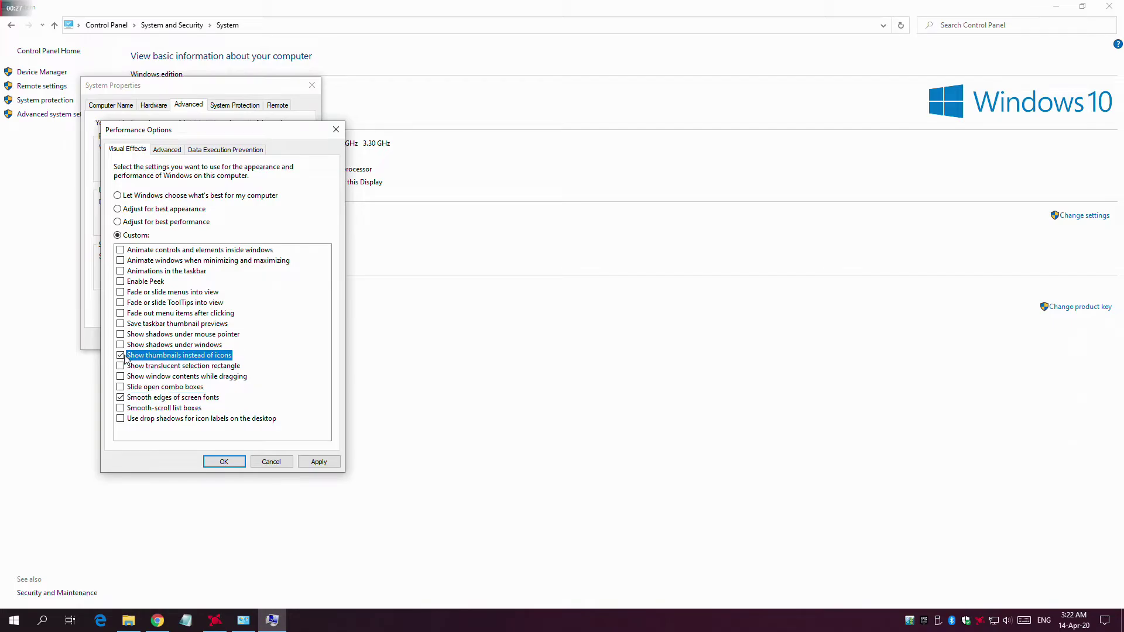
{"action": "left_click", "coordinate": [304, 466]}
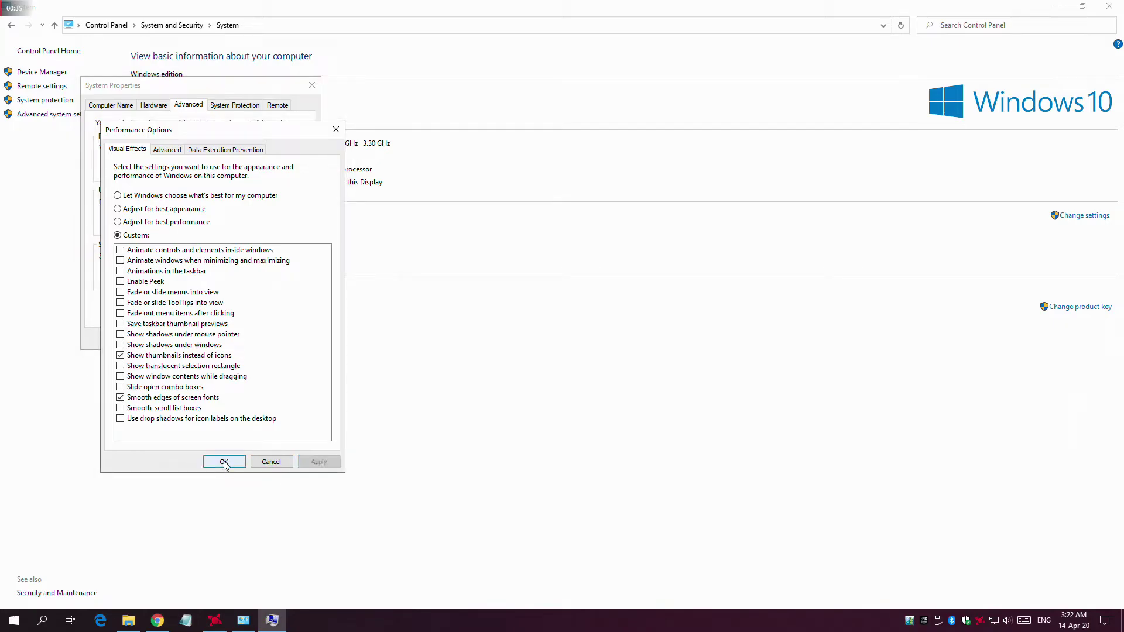
{"action": "left_click", "coordinate": [224, 461]}
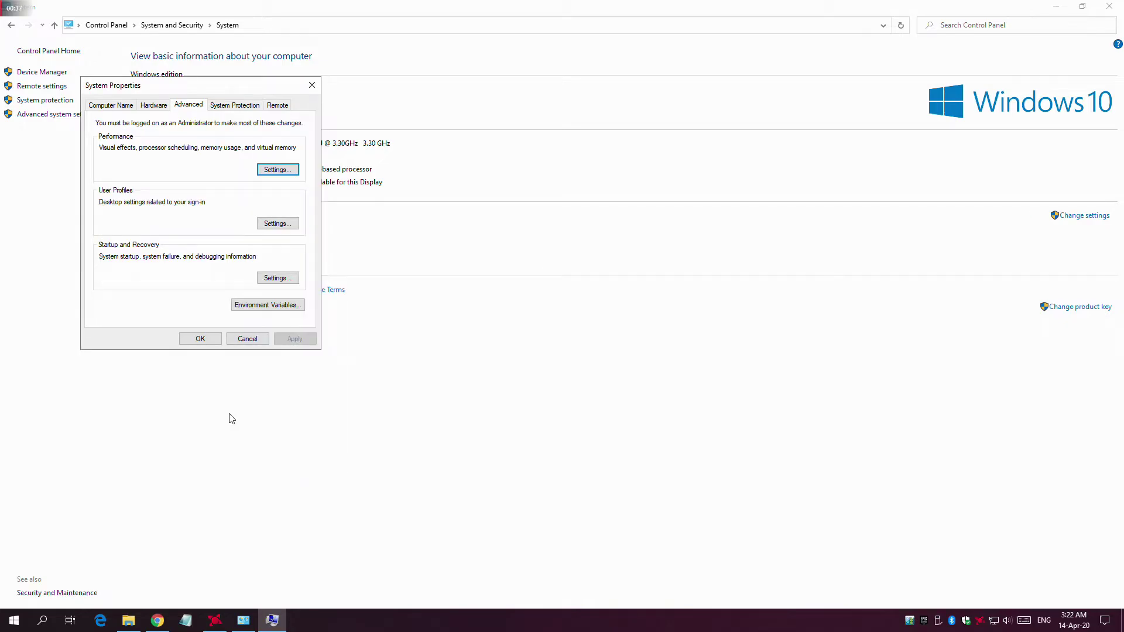
{"action": "left_click", "coordinate": [210, 339]}
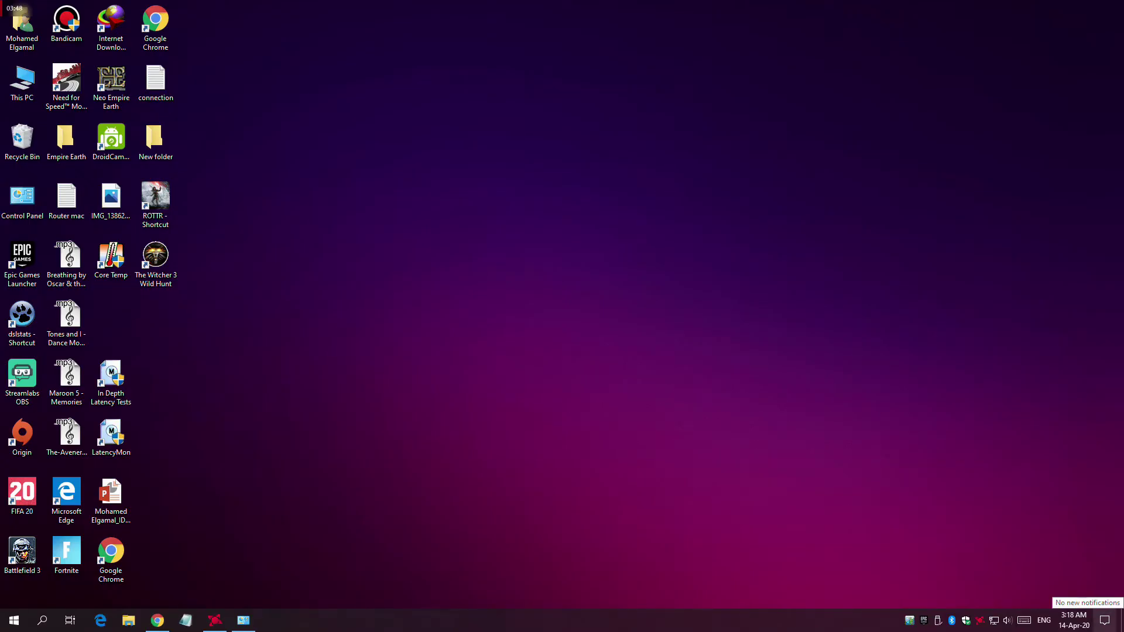
Through Action Center's All settings, set Gaming's Game bar recording switch to Off and close Settings
{"action": "left_click", "coordinate": [1114, 629]}
{"action": "left_click", "coordinate": [1041, 522]}
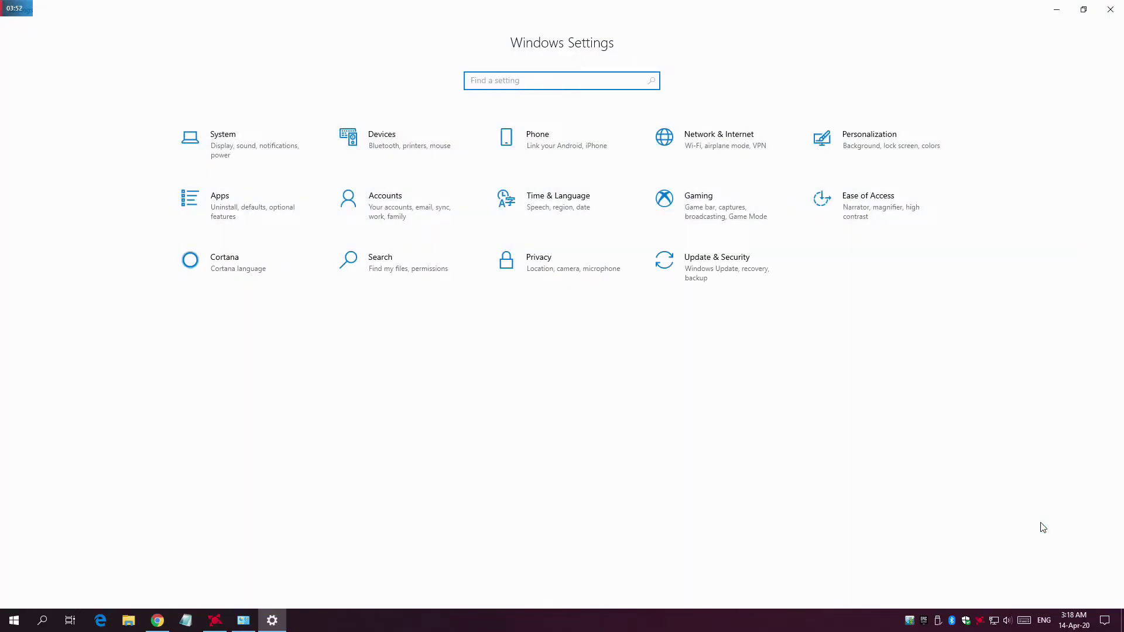
{"action": "left_click", "coordinate": [688, 218]}
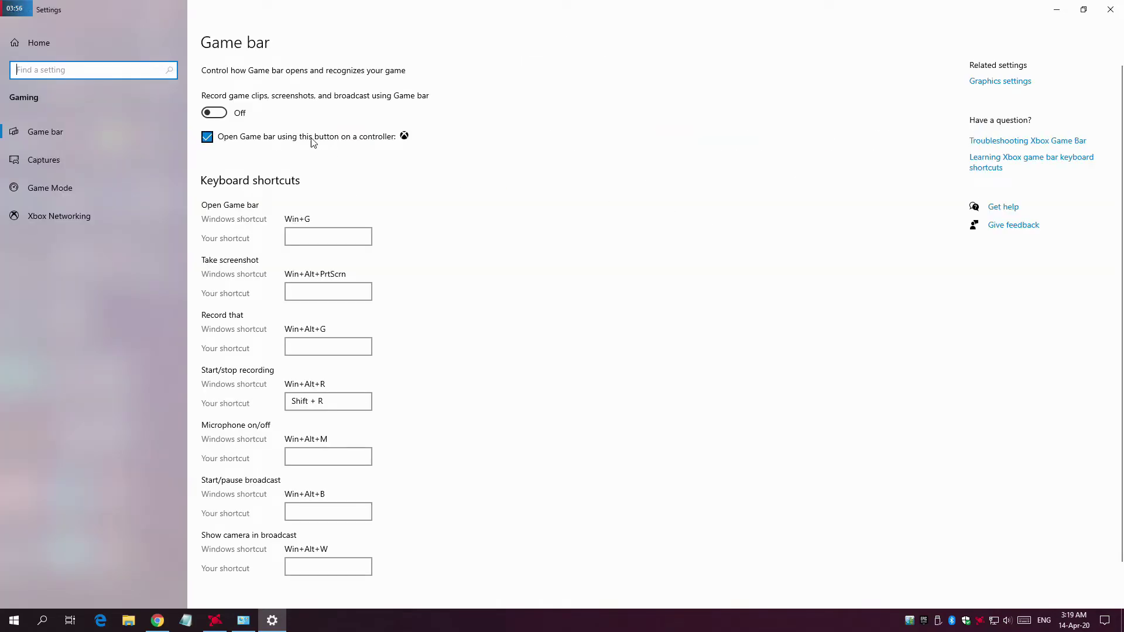
{"action": "left_click", "coordinate": [239, 114]}
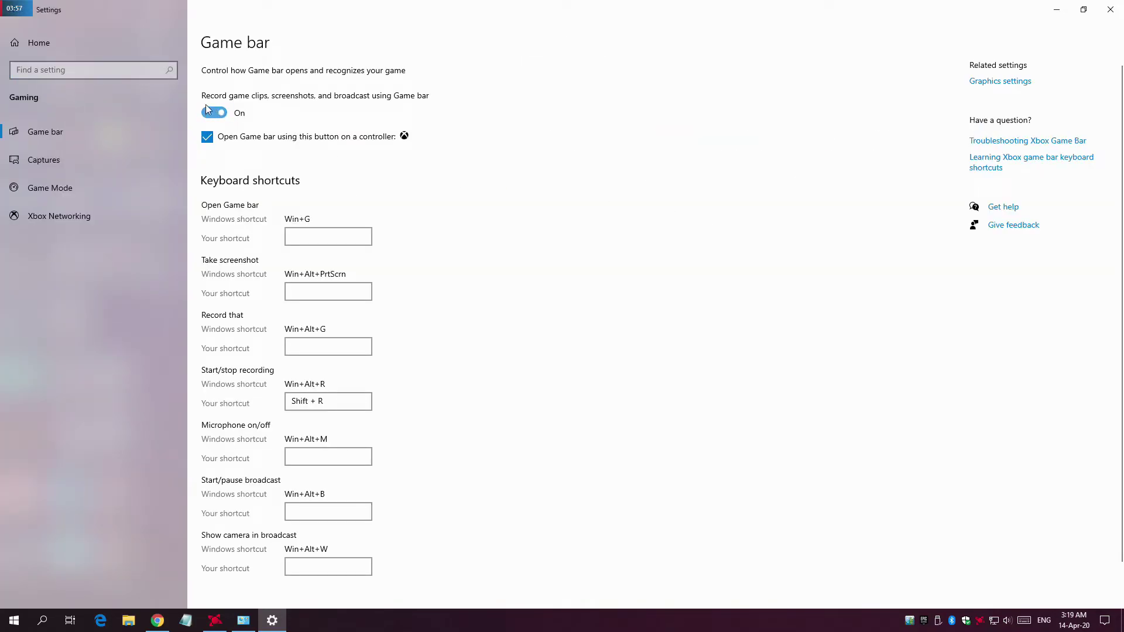
{"action": "left_click", "coordinate": [215, 112]}
{"action": "left_click", "coordinate": [1112, 7]}
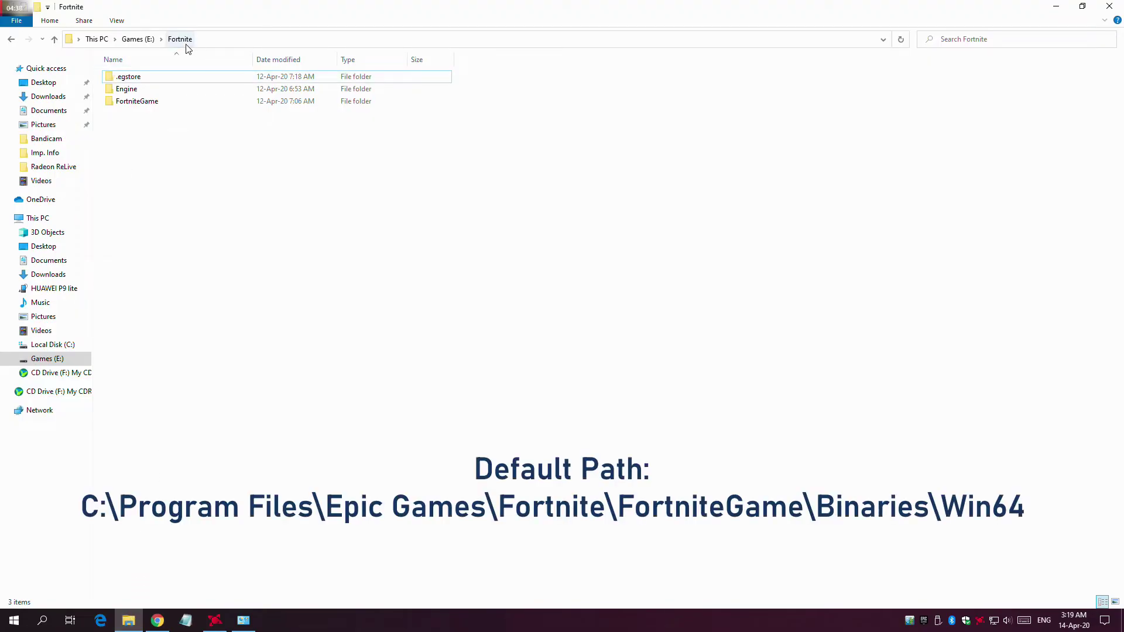
Go into FortniteGame › Binaries › Win64 and bring up the context menu for FortniteClient-Win64-Shipping
{"action": "double_click", "coordinate": [150, 102]}
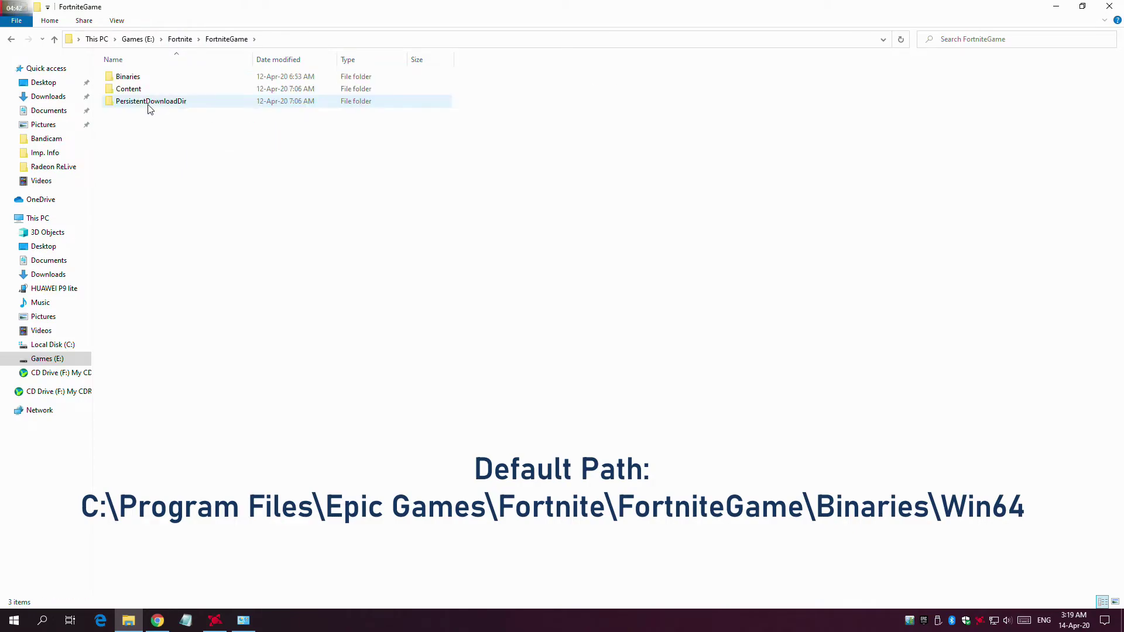
{"action": "double_click", "coordinate": [149, 78]}
{"action": "double_click", "coordinate": [138, 90]}
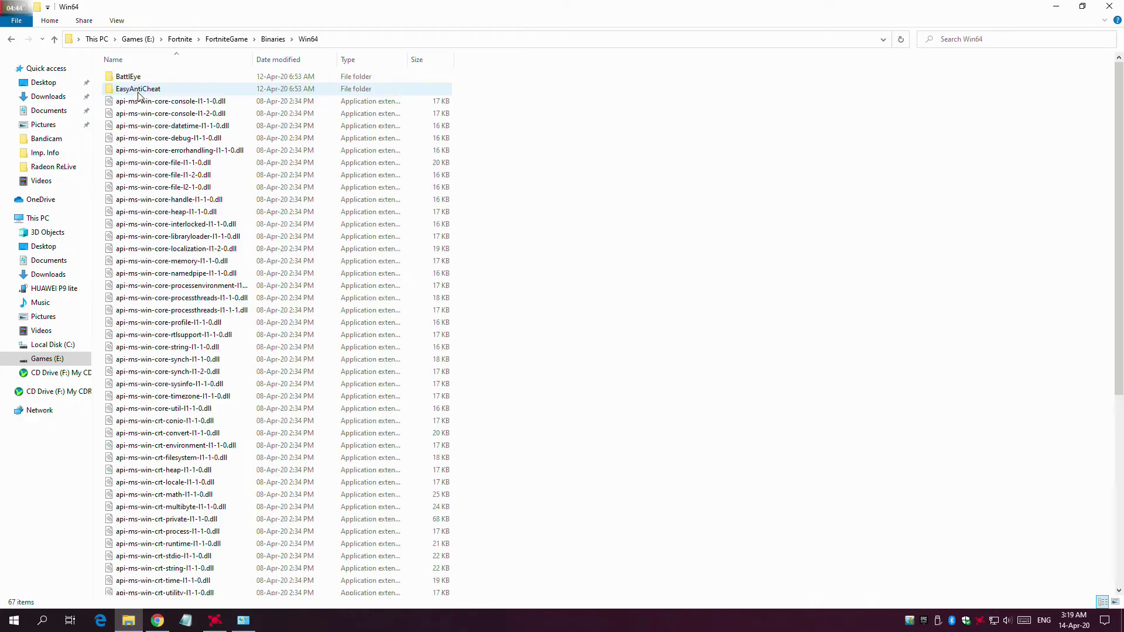
{"action": "scroll", "coordinate": [170, 252], "scroll_direction": "down", "scroll_amount": 8}
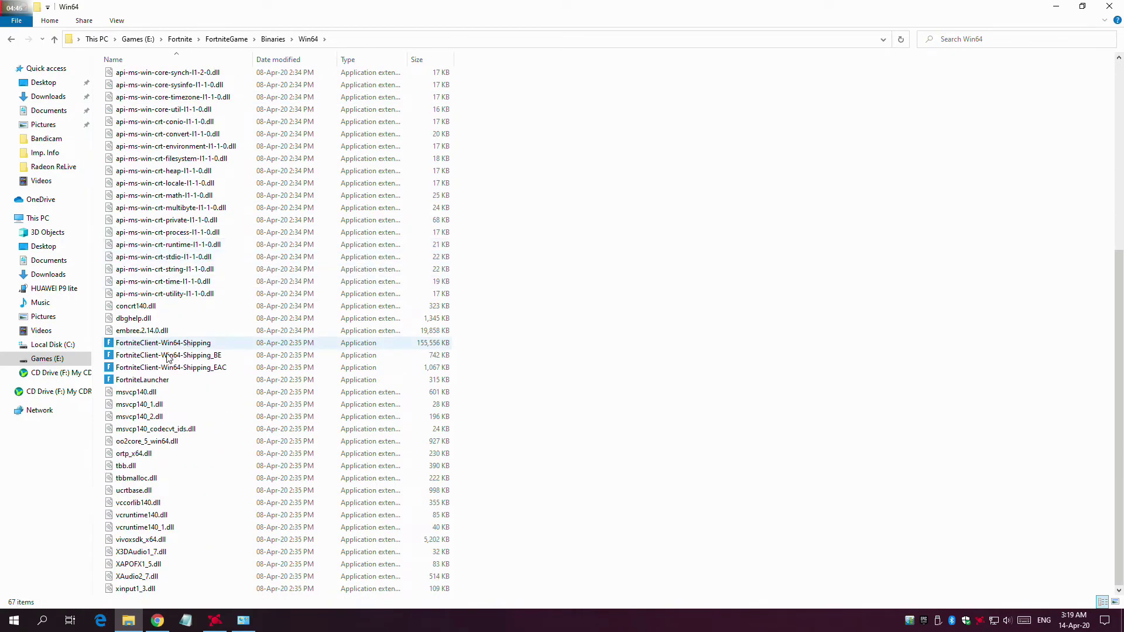
{"action": "left_click", "coordinate": [200, 345]}
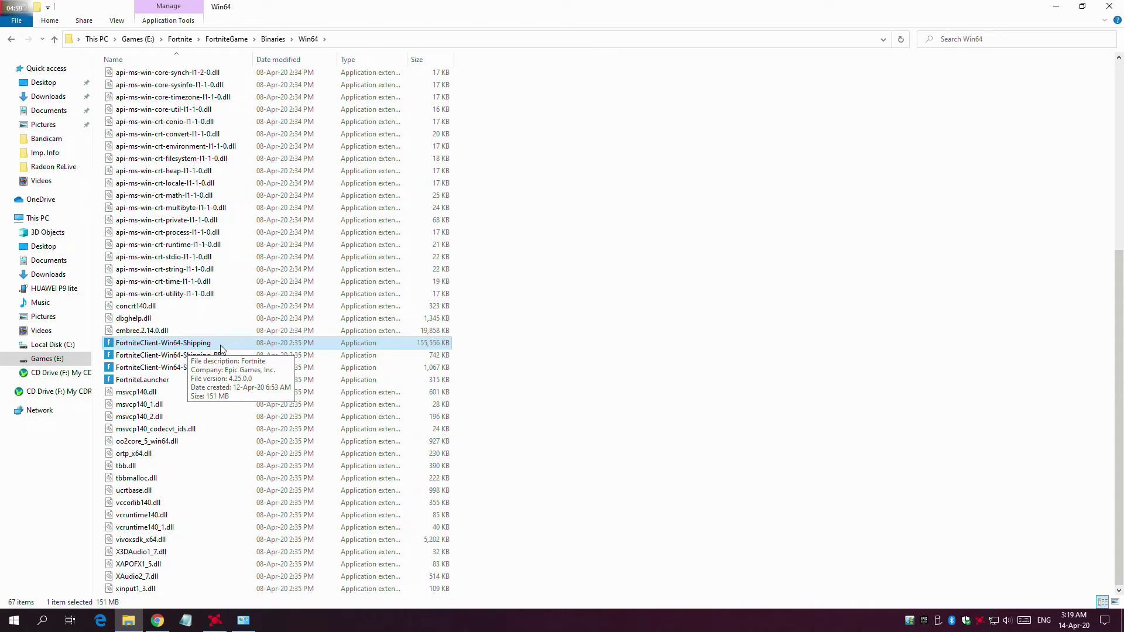
{"action": "right_click", "coordinate": [222, 348]}
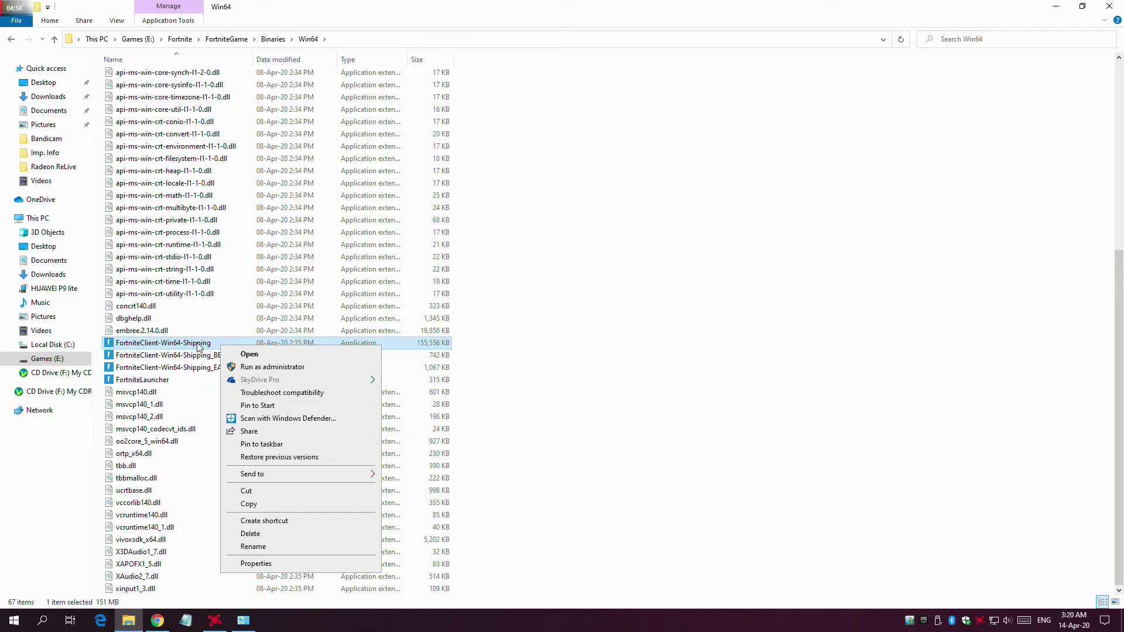
Open the Compatibility tab's high DPI settings in FortniteClient-Win64-Shipping's Properties
{"action": "left_click", "coordinate": [198, 345]}
{"action": "right_click", "coordinate": [248, 344]}
{"action": "left_click", "coordinate": [282, 560]}
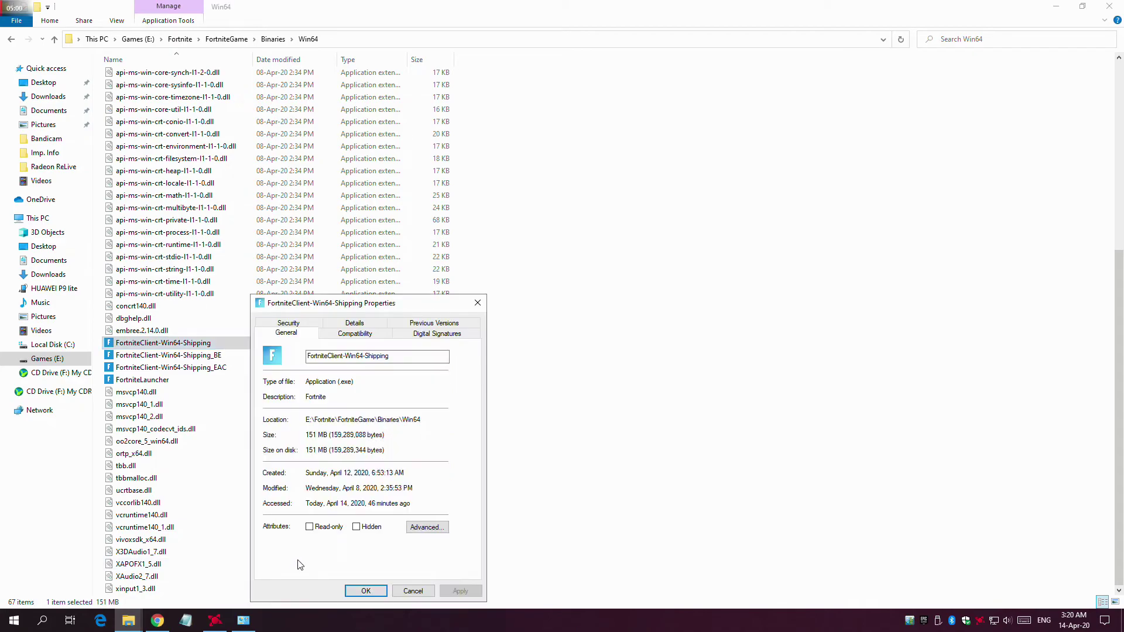
{"action": "left_click", "coordinate": [354, 335]}
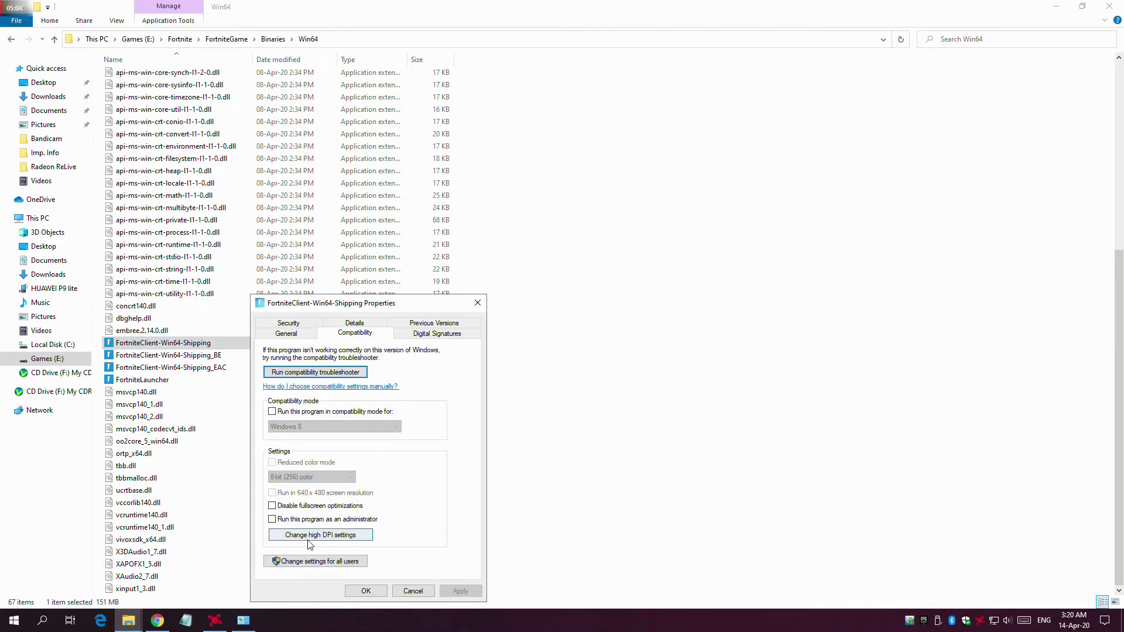
{"action": "left_click", "coordinate": [334, 535]}
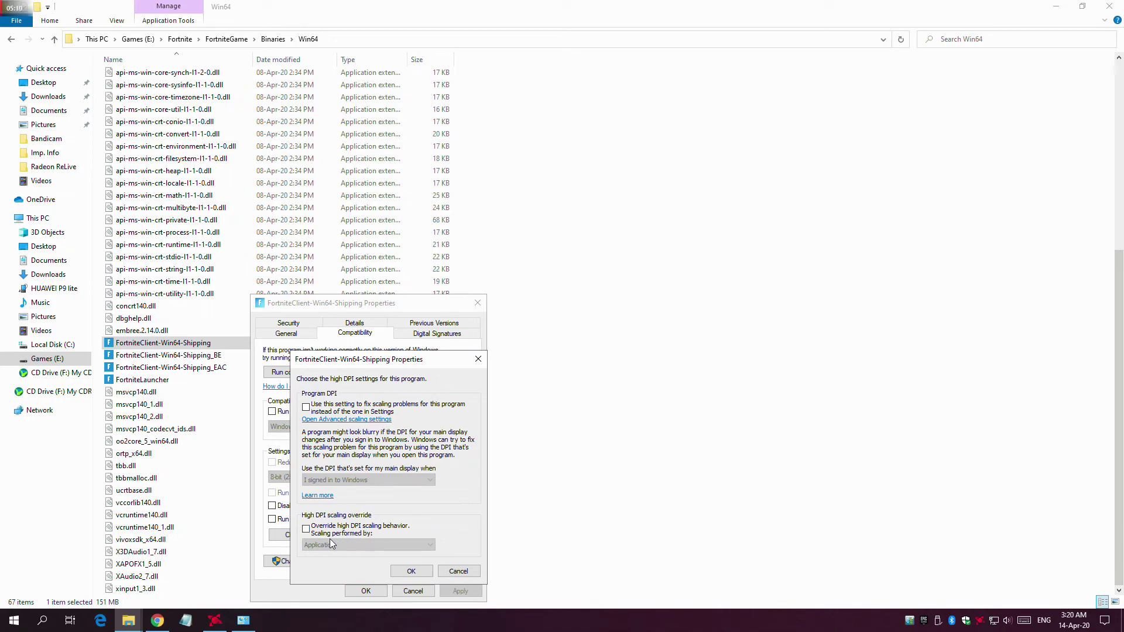
Enable Override high DPI scaling behavior, performed by Application, then confirm with OK, Apply and OK
{"action": "left_click", "coordinate": [307, 529]}
{"action": "left_click", "coordinate": [319, 550]}
{"action": "left_click", "coordinate": [311, 541]}
{"action": "left_click", "coordinate": [319, 547]}
{"action": "left_click", "coordinate": [325, 561]}
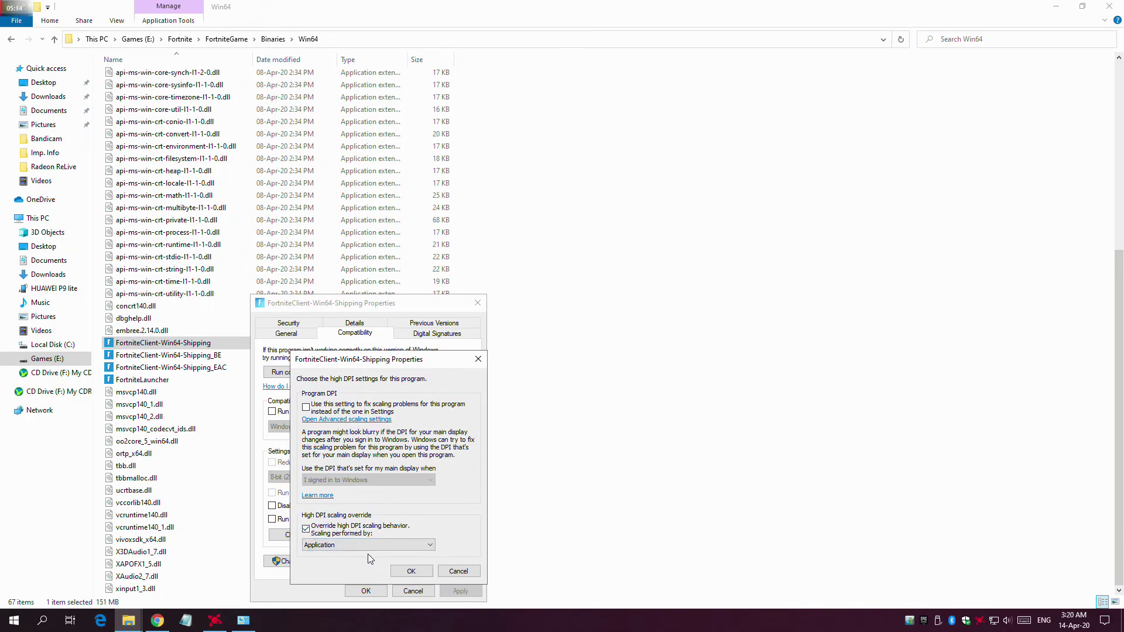
{"action": "left_click", "coordinate": [403, 572]}
{"action": "left_click", "coordinate": [460, 590]}
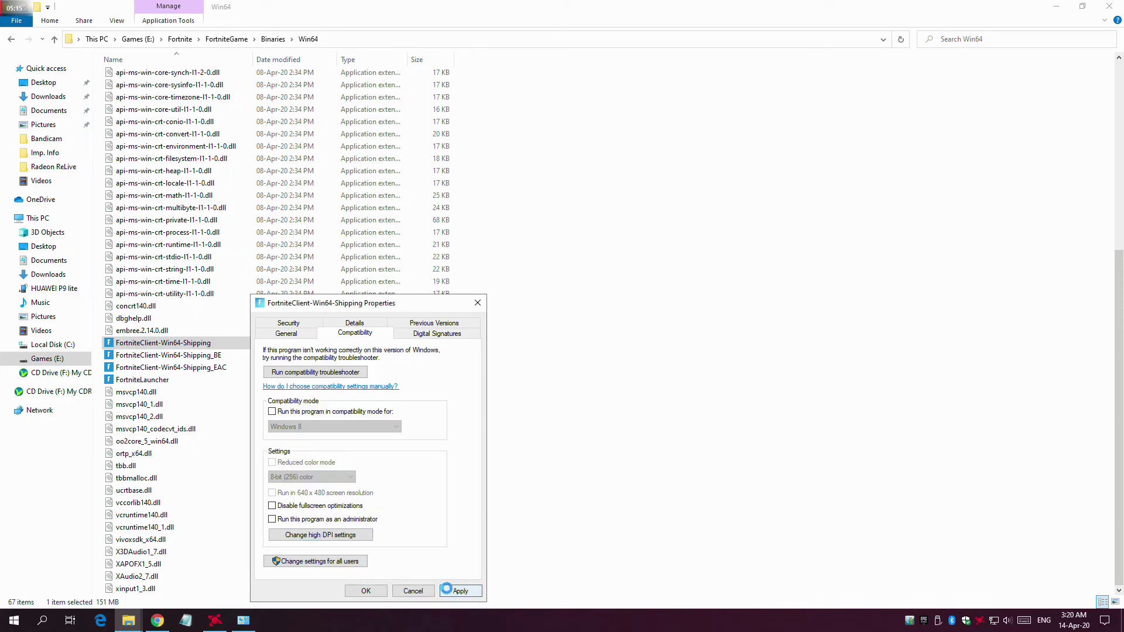
{"action": "left_click", "coordinate": [364, 592]}
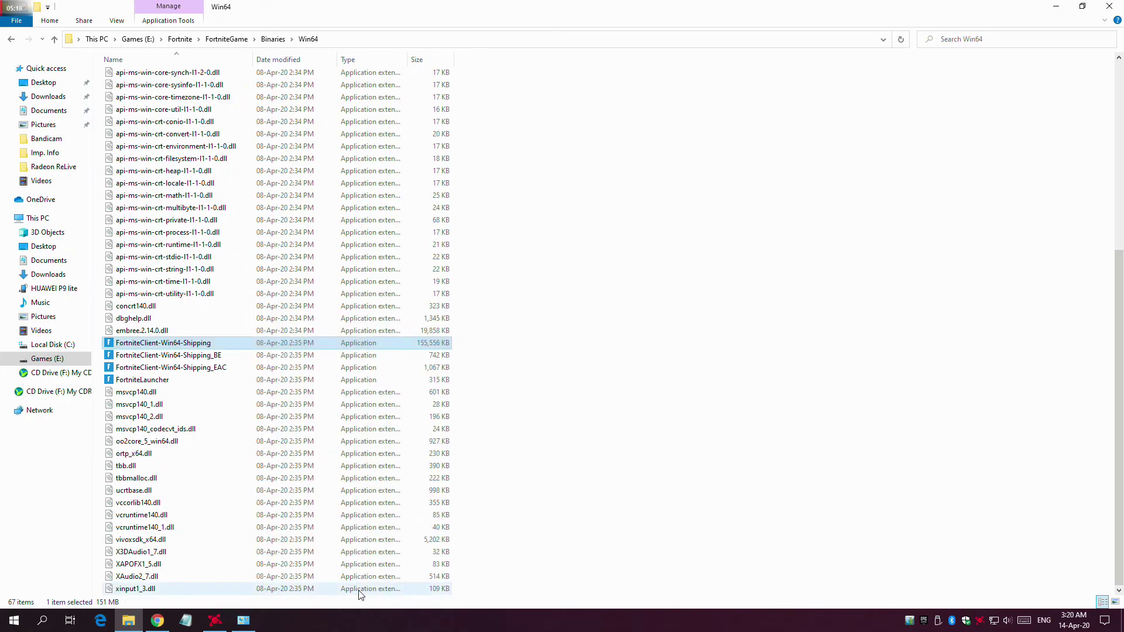